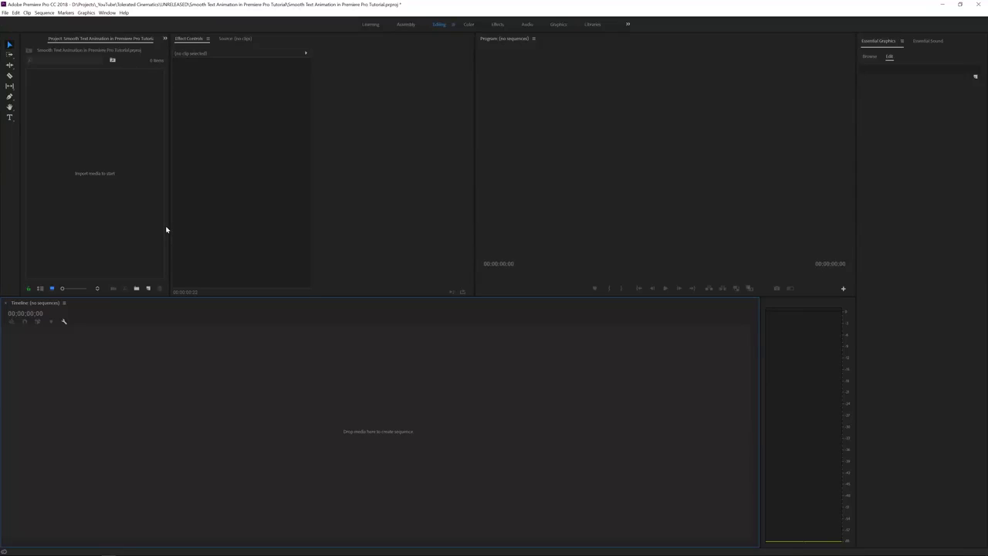
Create a new sequence from the custom Full HD preset, with a 1920 x 1080 frame size and 24 fps timebase
left_click(148, 287)
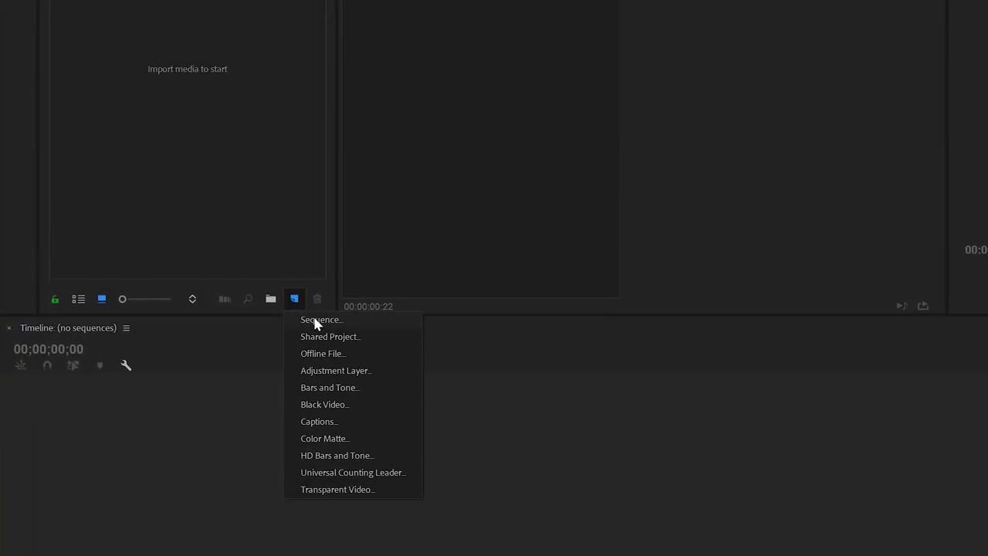
left_click(315, 321)
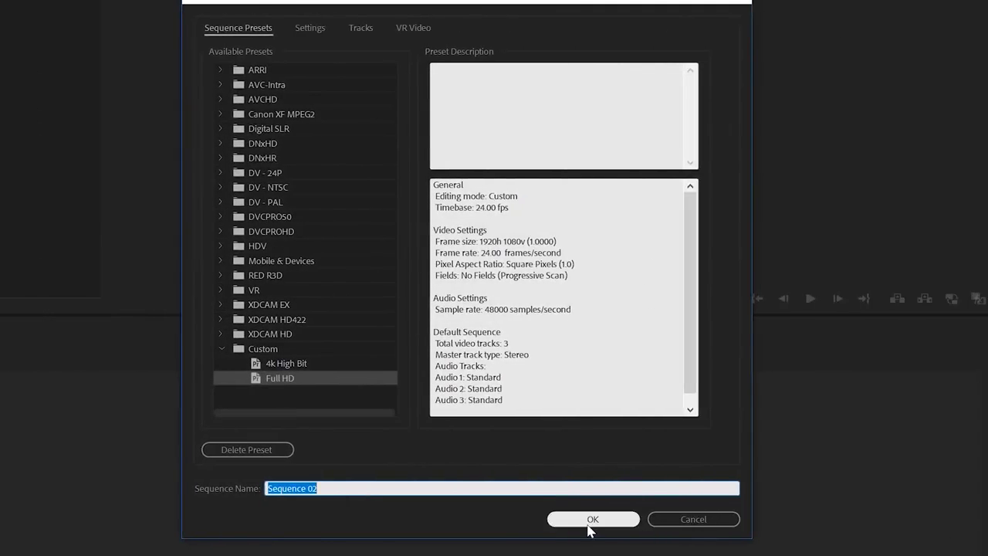
left_click(307, 28)
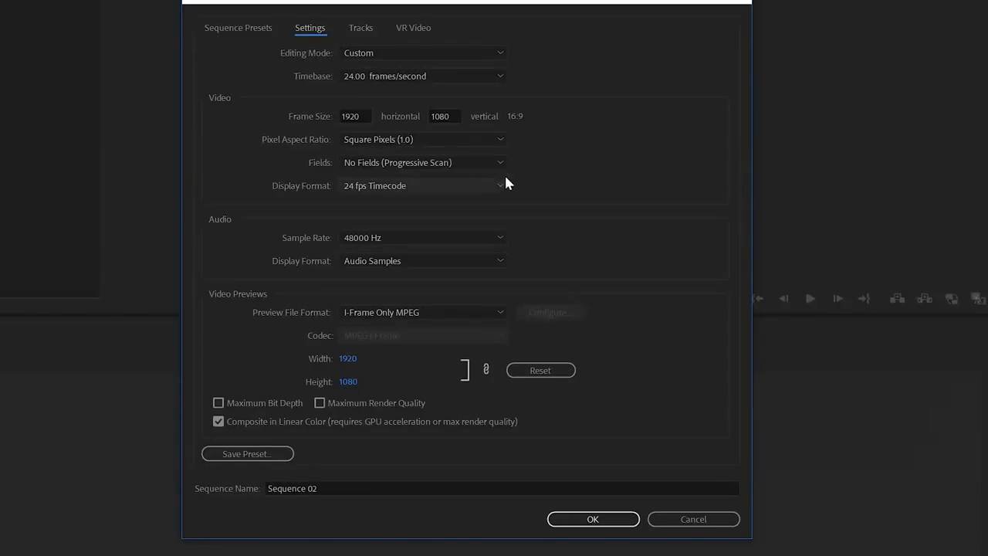
left_click(599, 518)
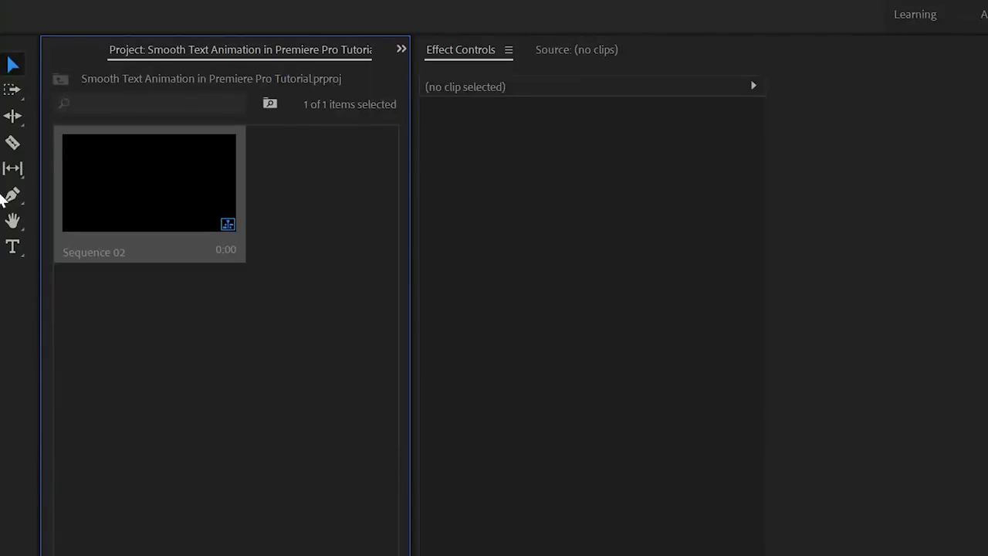
Add the title text "INSTAGRAM" in the lower-left area of the video frame
left_click(12, 248)
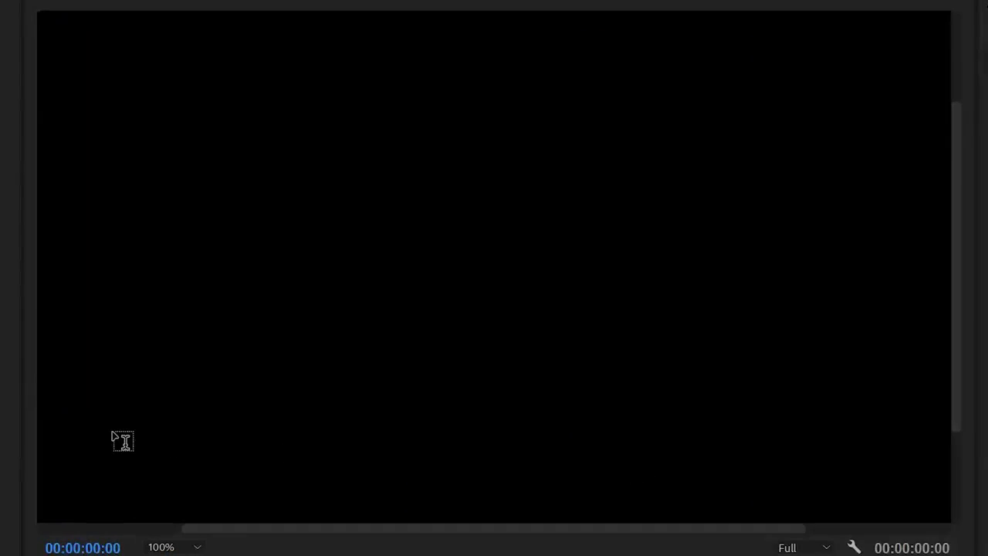
left_click(113, 436)
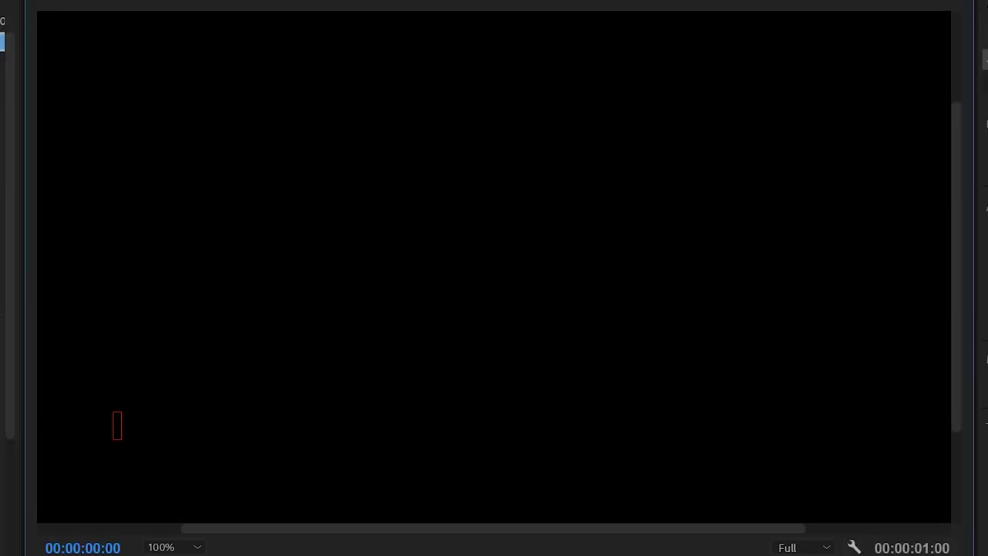
type("INSTAGRAM")
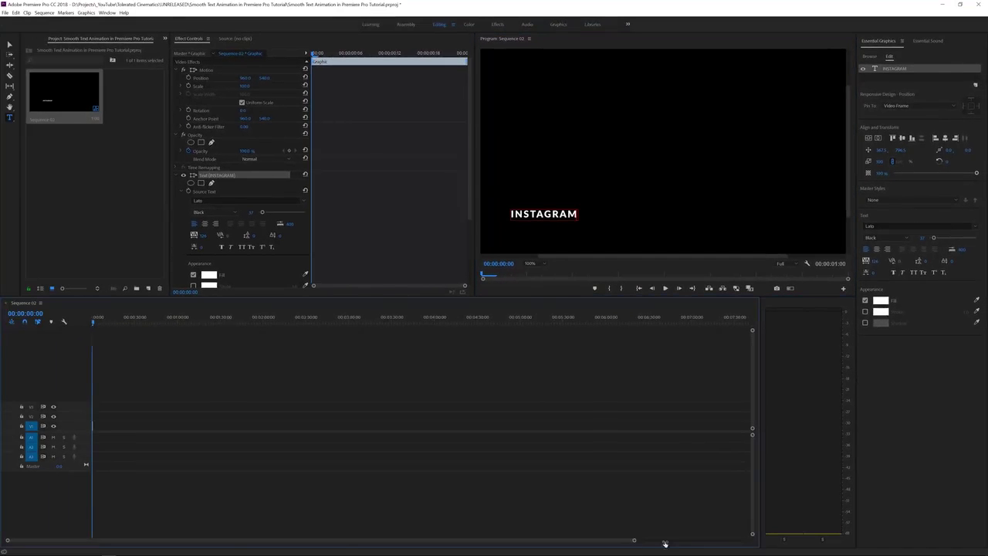
Extend the INSTAGRAM title clip on V1 to a duration of about 00:00:04:20
scroll(665, 543, "down", 5)
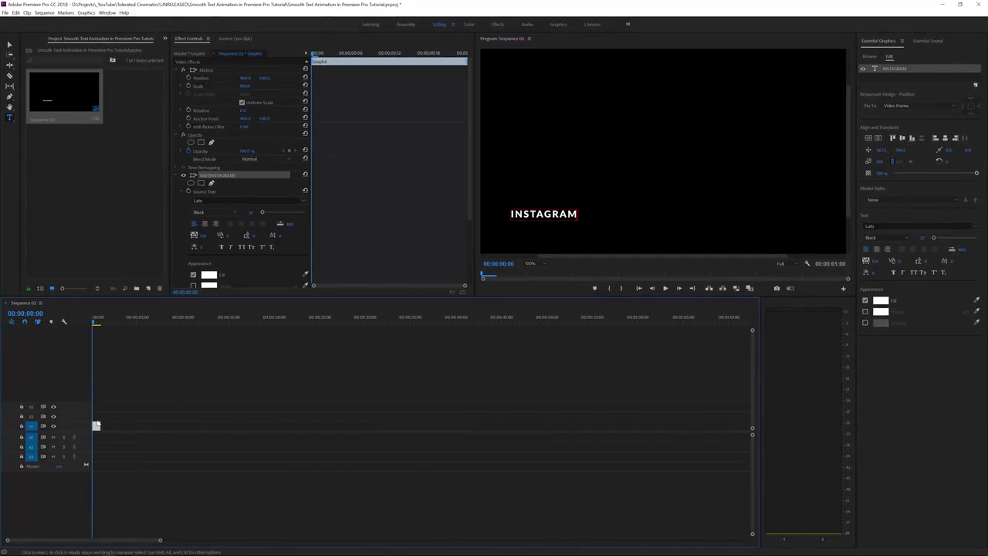
left_click_drag(103, 424, 138, 419)
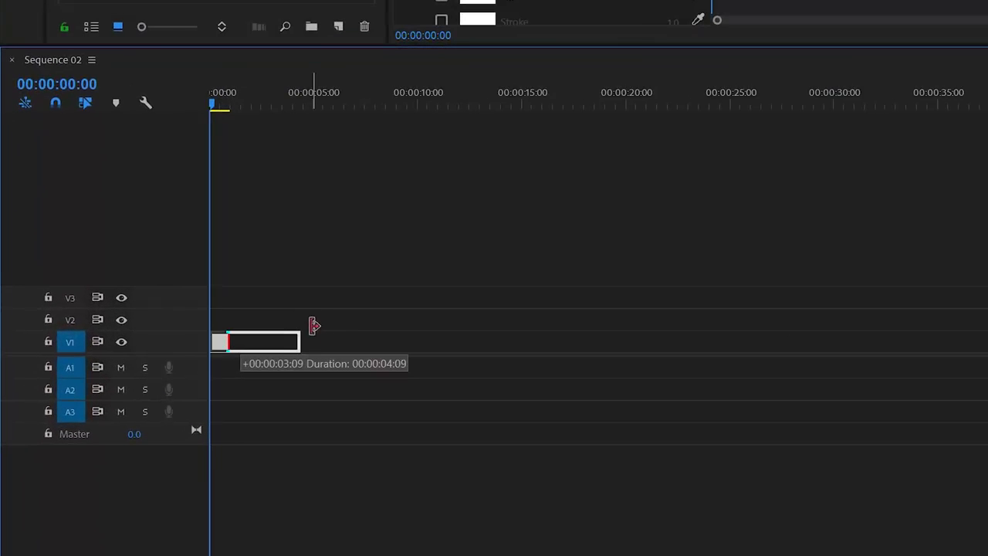
left_click_drag(314, 325, 325, 328)
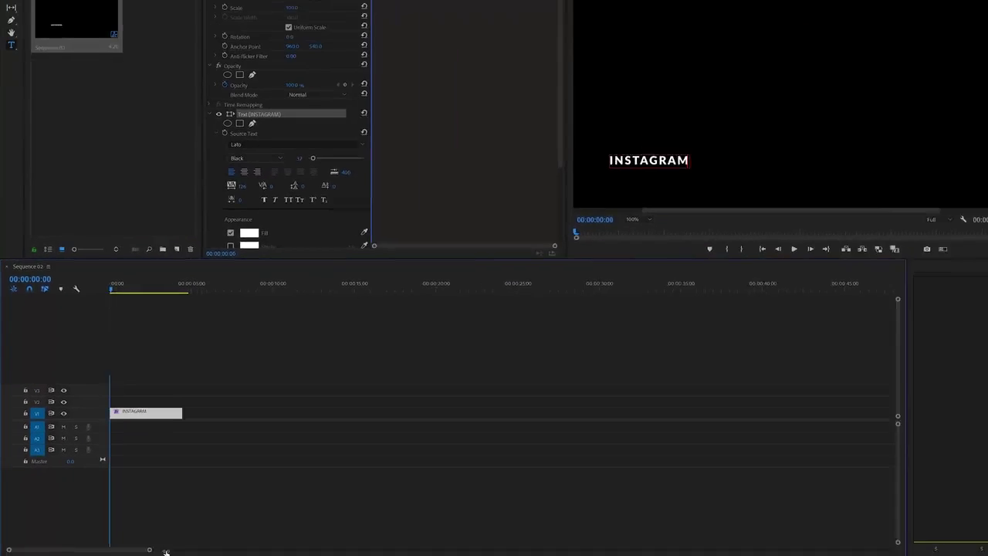
scroll(116, 541, "up", 4)
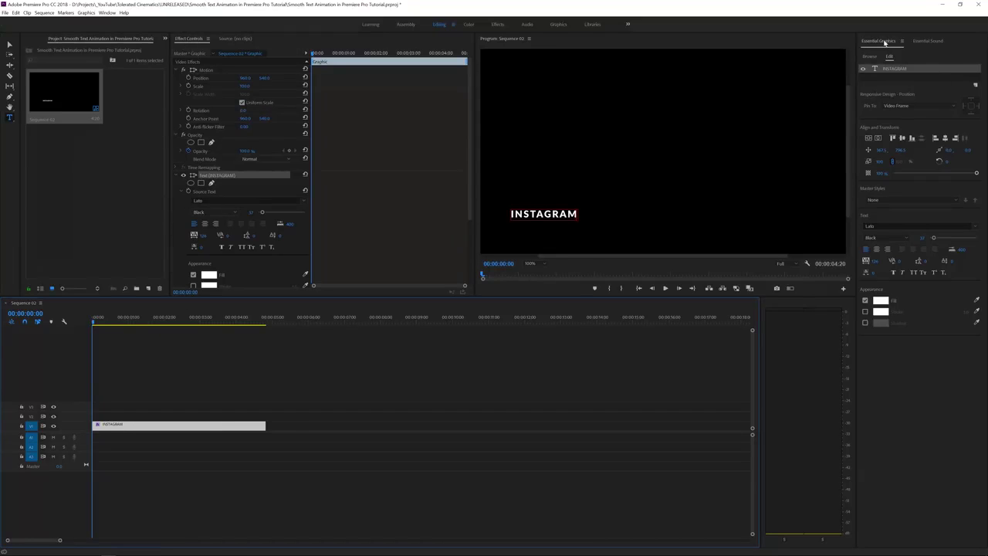
Open Essential Graphics for the INSTAGRAM text layer and set its font size to 34, keeping the Lato Black style
left_click(107, 13)
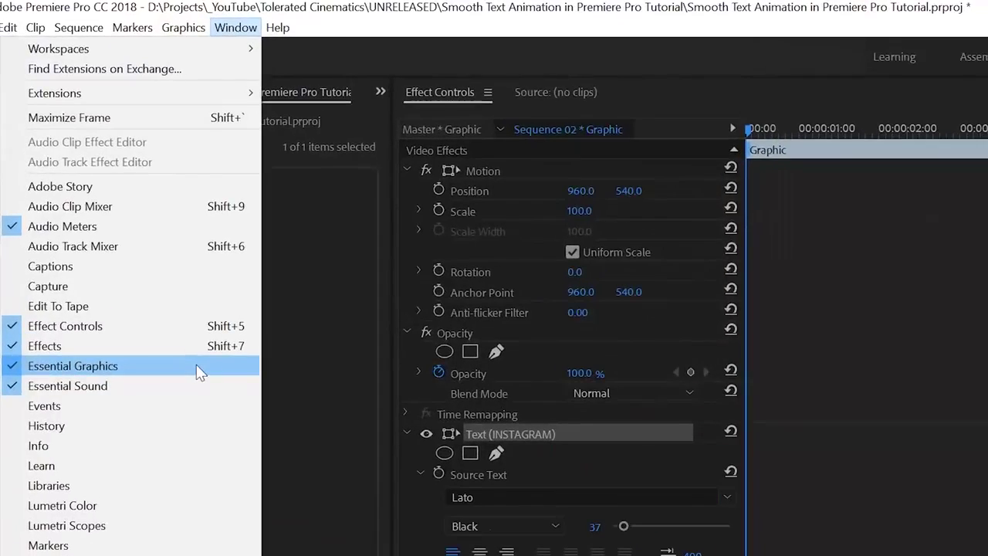
left_click(198, 372)
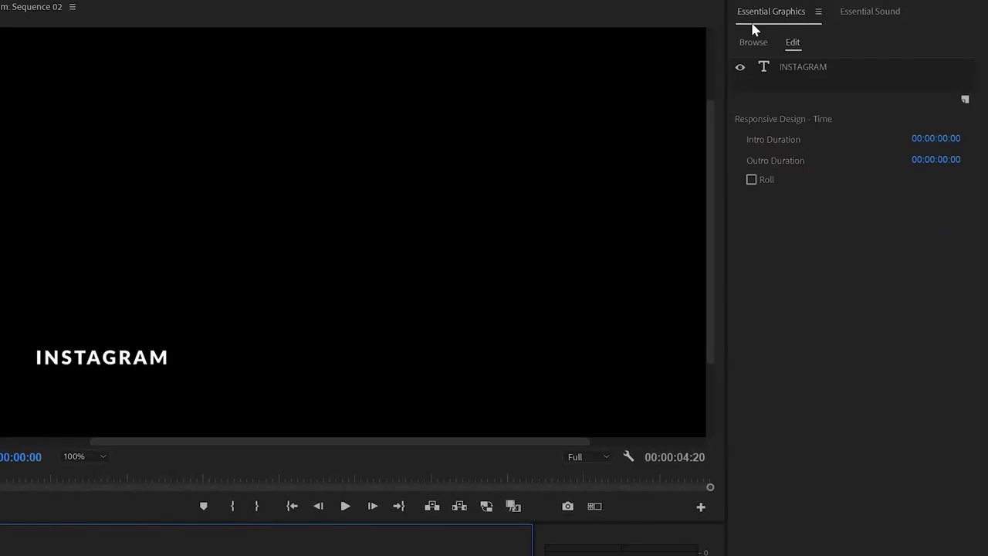
left_click(793, 44)
left_click(794, 71)
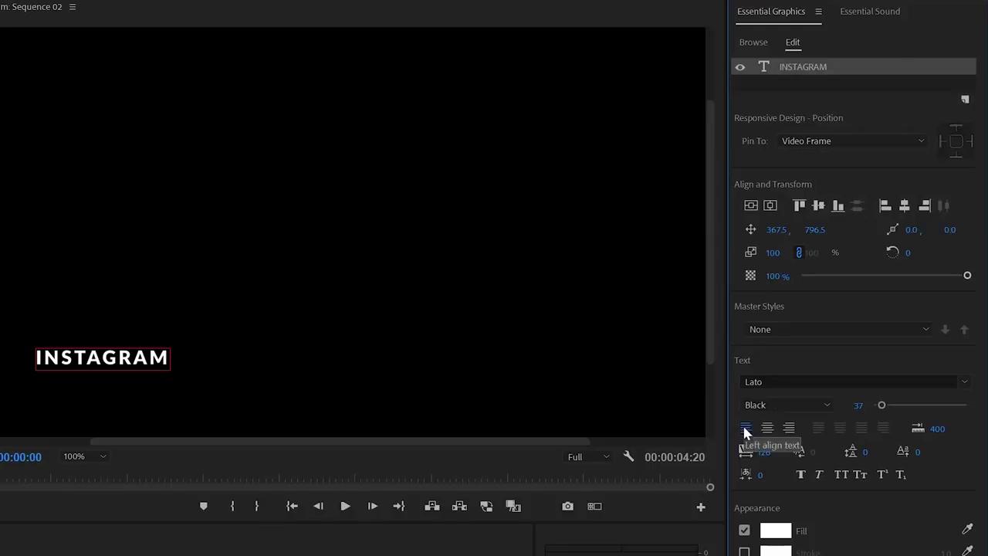
left_click(764, 404)
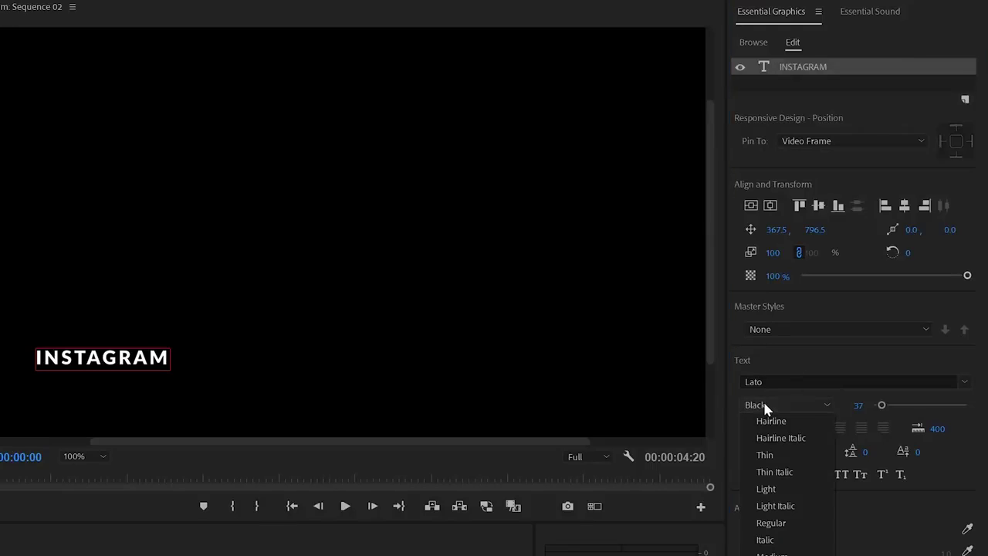
key("Escape")
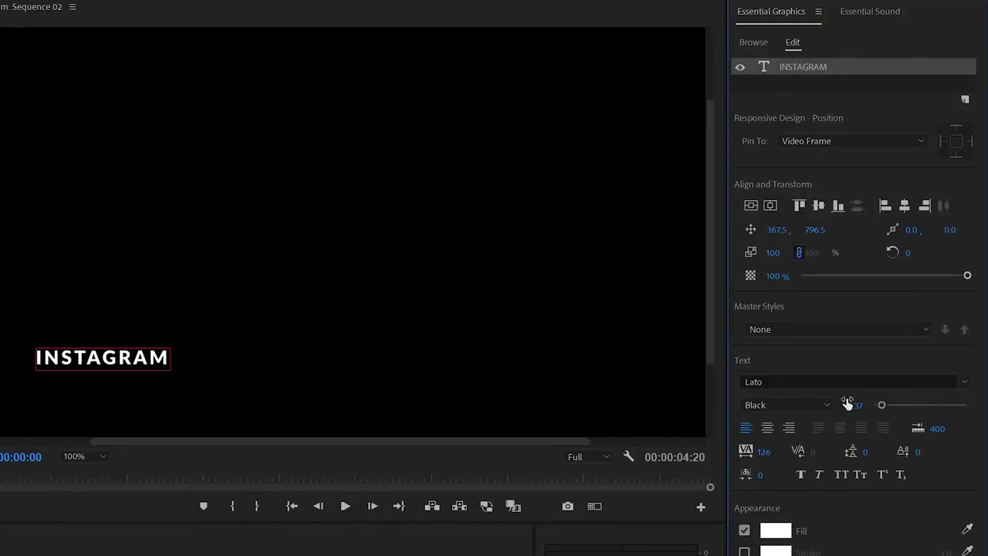
left_click_drag(880, 405, 880, 405)
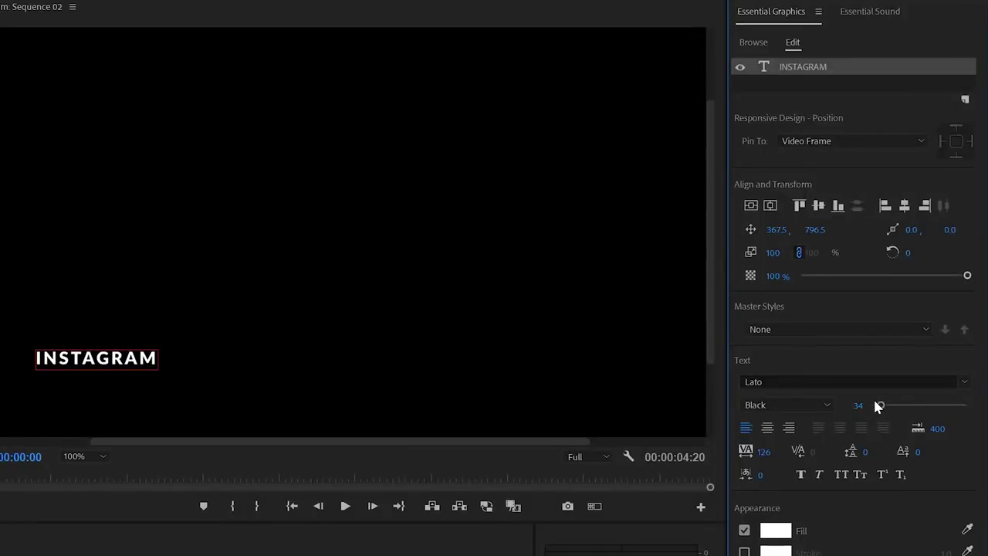
Fit the whole frame in the preview and move the INSTAGRAM title closer to the frame's lower-left corner, scaled to about 121%
left_click(76, 457)
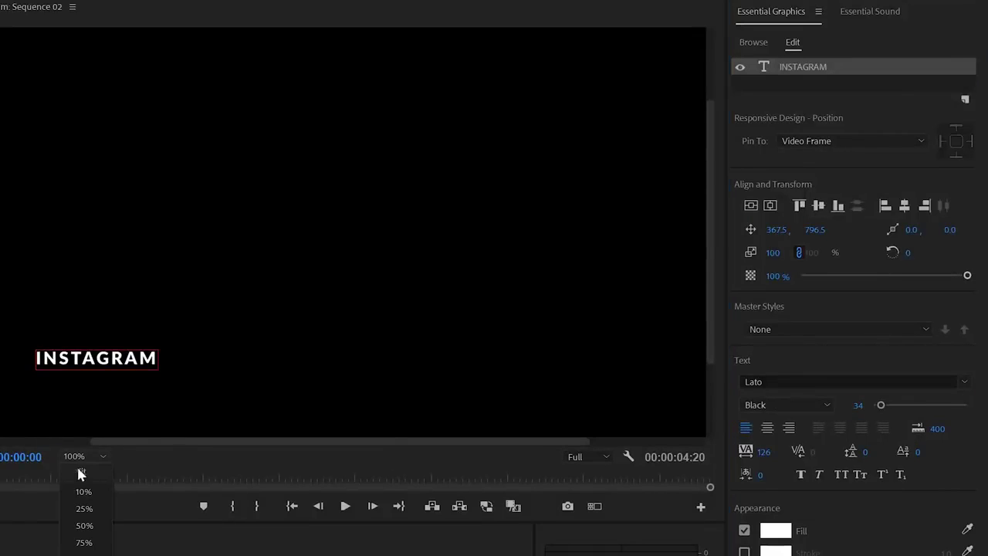
left_click(78, 471)
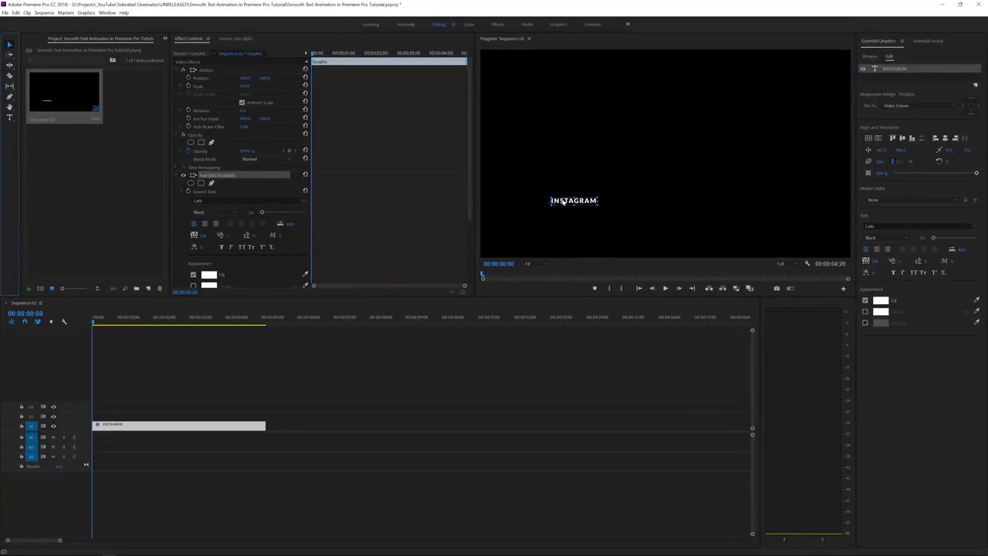
mouse_move(564, 201)
left_mouse_down()
mouse_move(525, 227)
mouse_move(574, 215)
mouse_move(559, 217)
left_mouse_up()
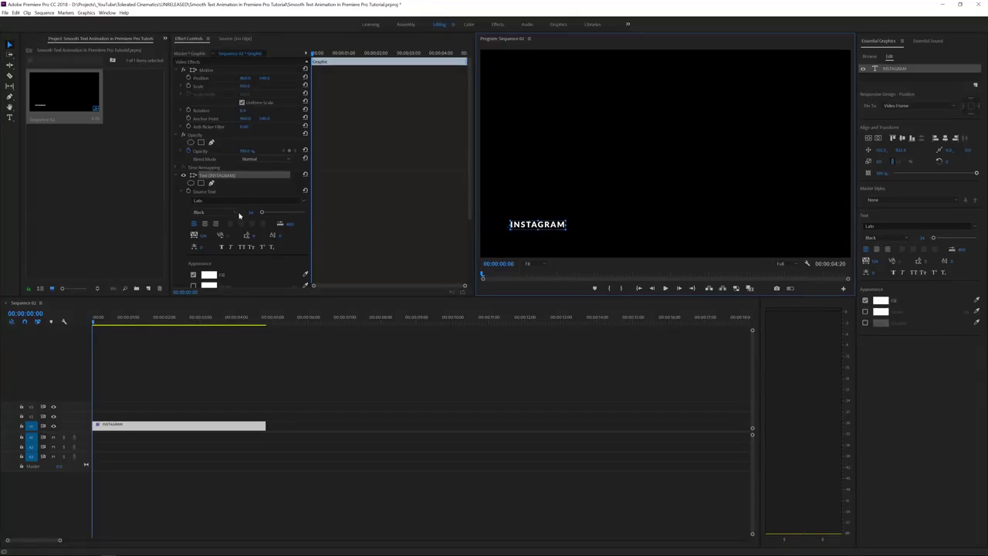
Set the INSTAGRAM title's tracking to 150
left_click(205, 234)
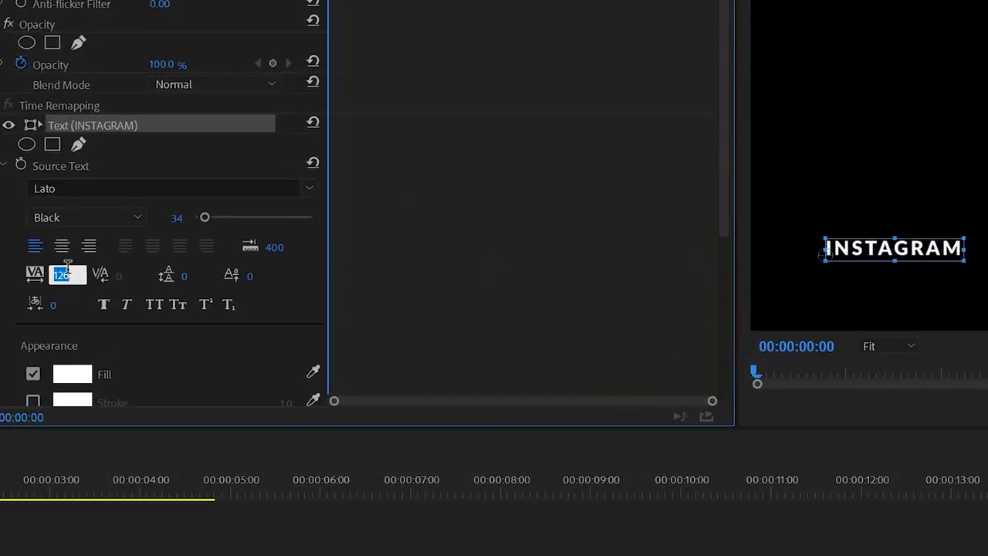
type("150")
key("Return")
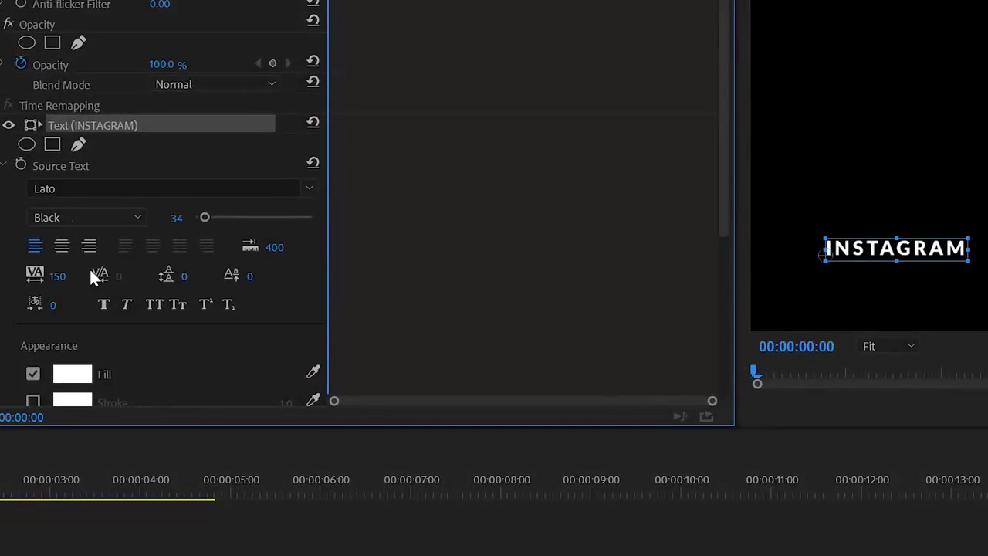
Try other tracking values on the INSTAGRAM title, including 0, and undo the changes
left_click_drag(58, 283, 67, 275)
key("ctrl+z")
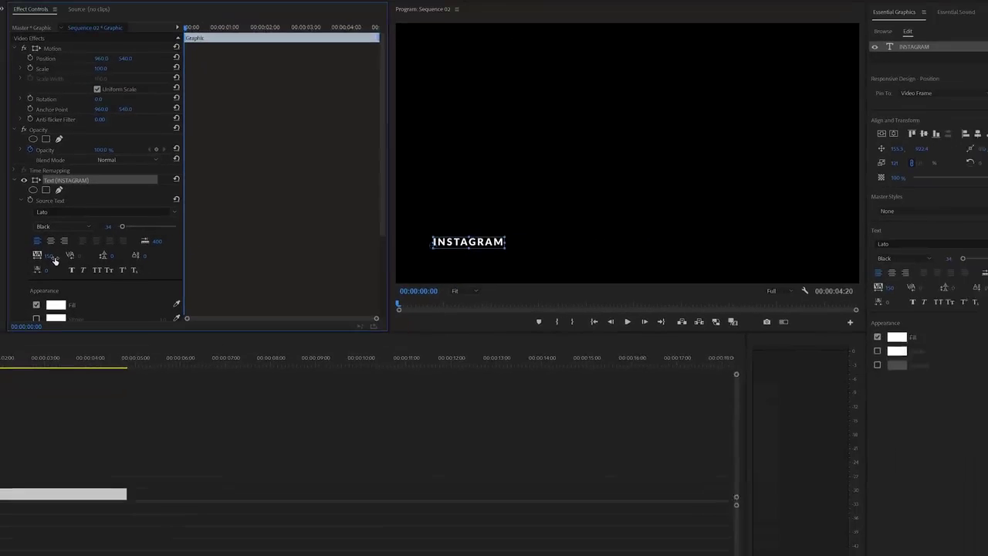
left_click(51, 255)
type("0")
key("Return")
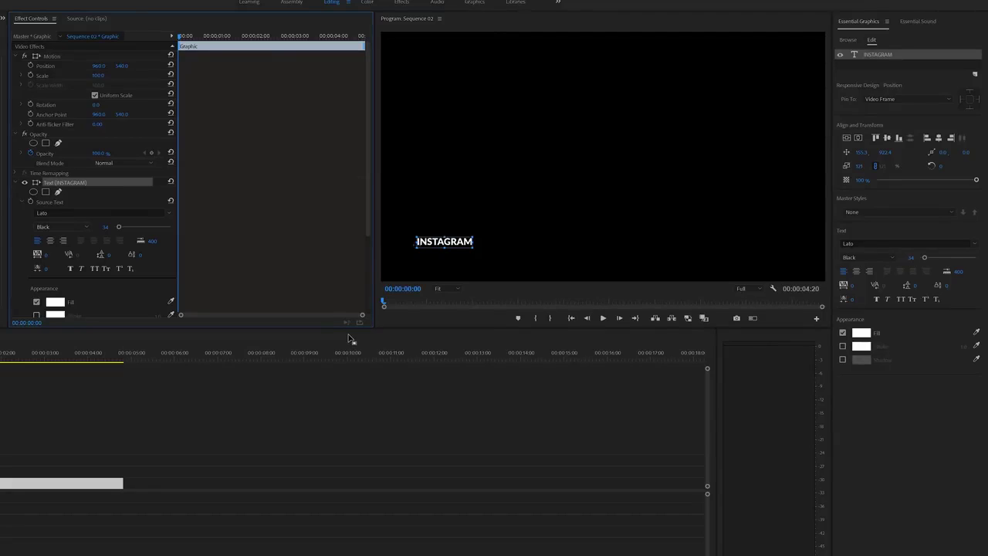
key("ctrl+z")
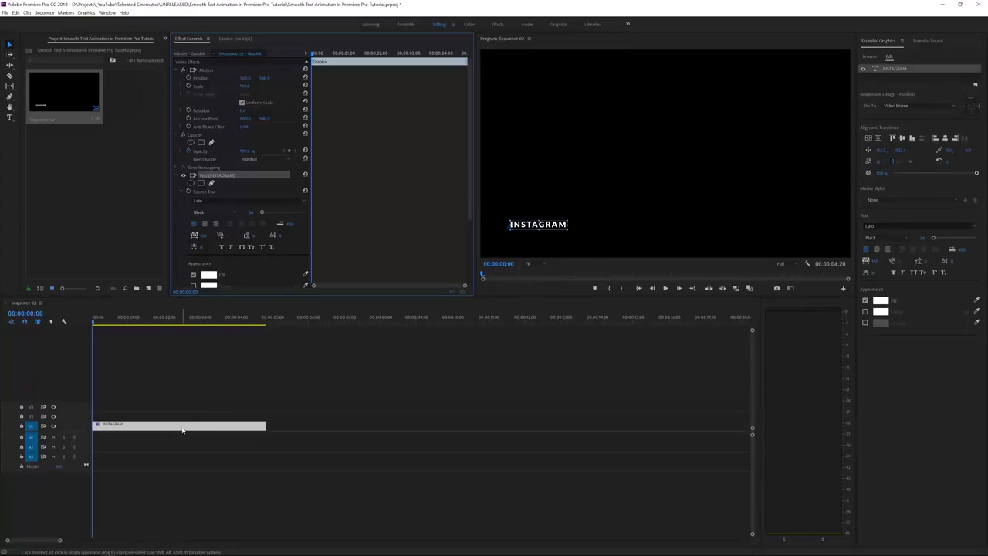
Duplicate the INSTAGRAM title clip from V1 onto V2, directly above the original
left_click(158, 433)
left_click(150, 430)
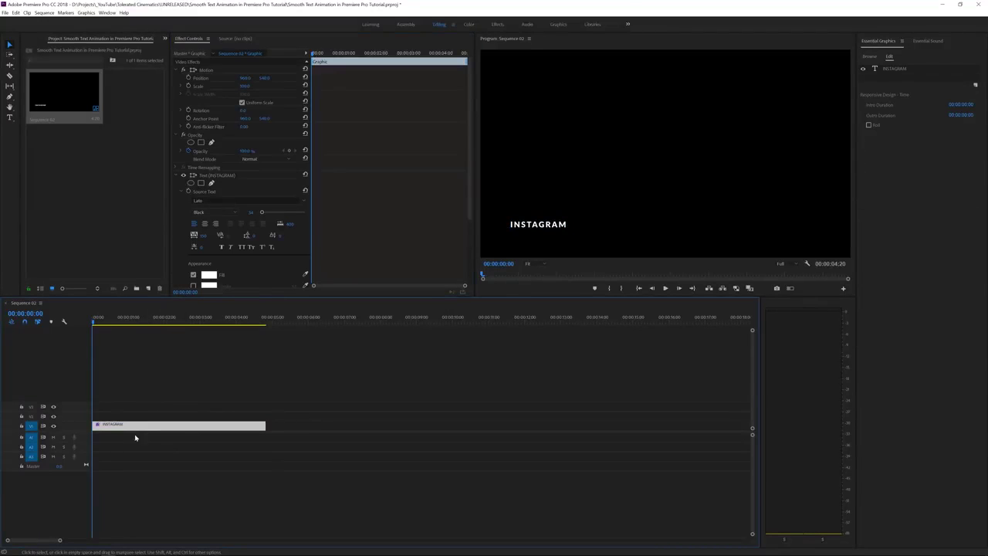
left_click_drag(127, 423, 125, 416)
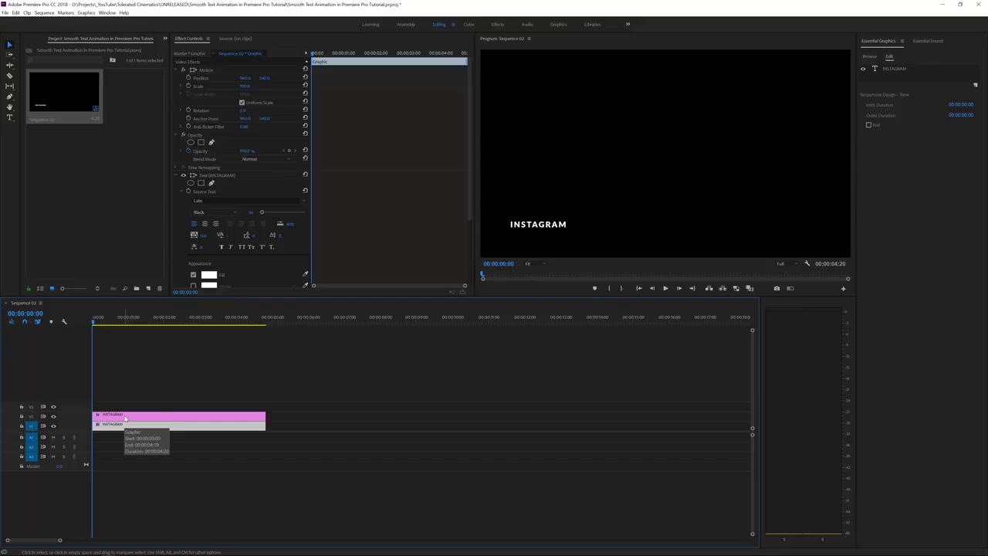
Move the duplicated V2 title's text straight down so that it sits just beneath the original INSTAGRAM line
left_click(120, 419)
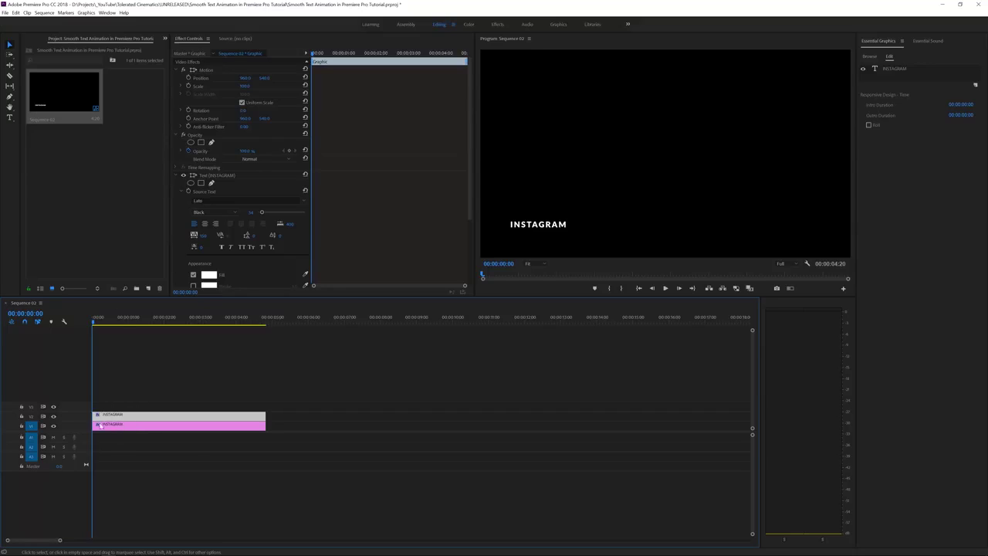
left_click(9, 46)
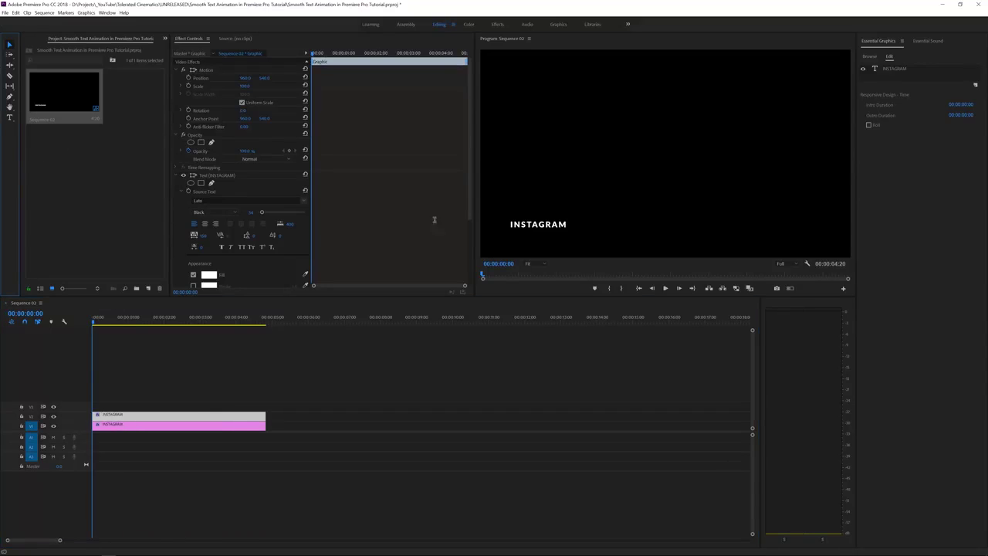
left_click(539, 225)
left_click_drag(523, 227, 522, 238)
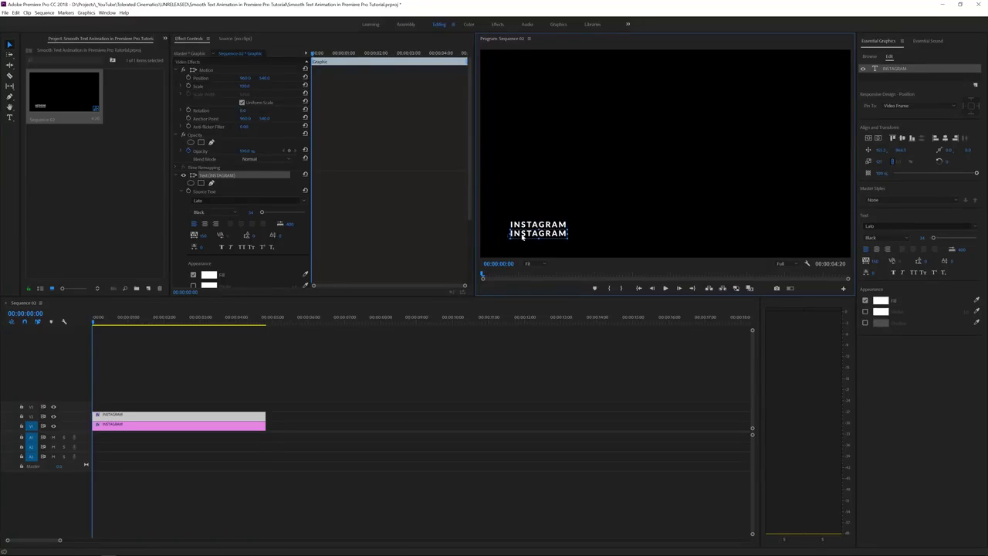
Replace the lower title's text with the profile address, "Instagram.com/" followed by the account handle
left_click(10, 118)
double_click(515, 233)
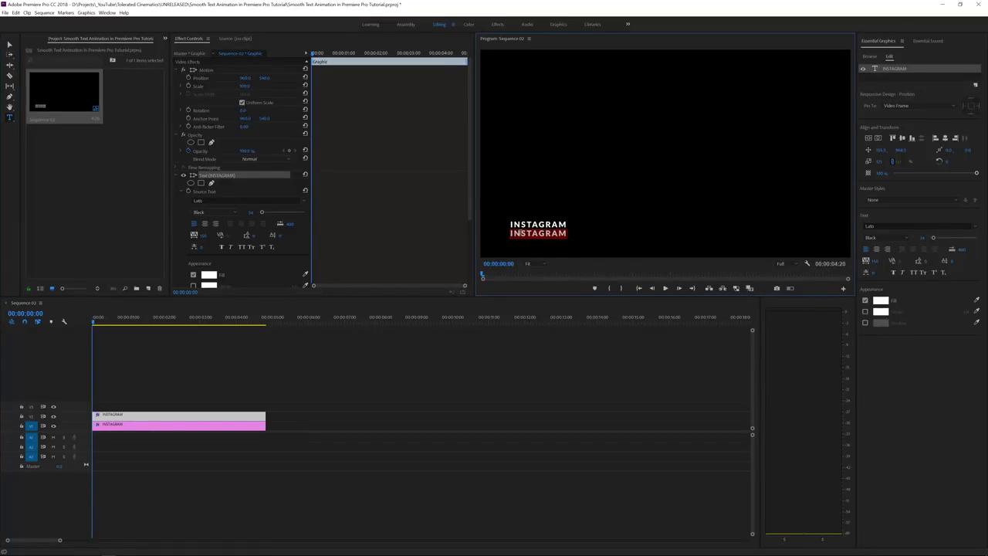
type("Instagram.")
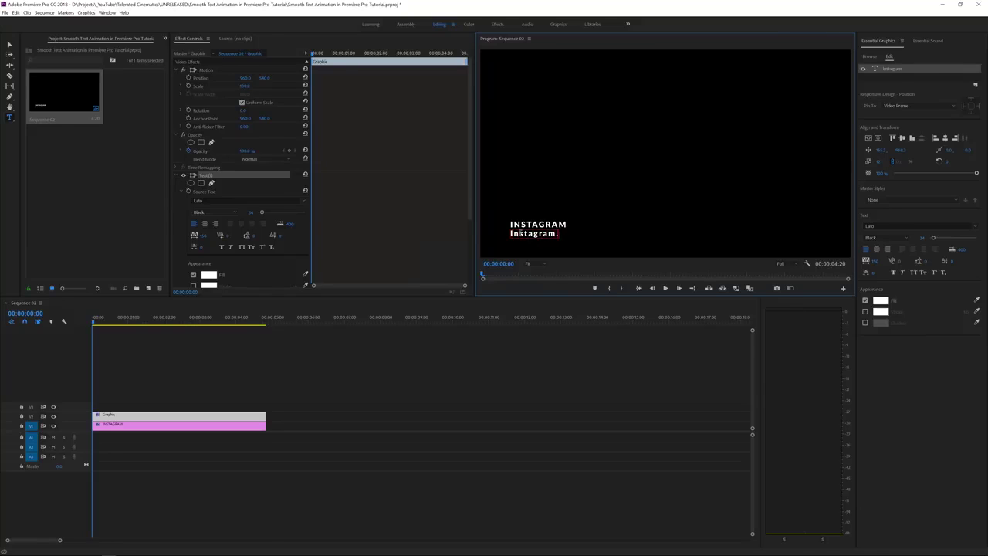
type("com/ignaceA")
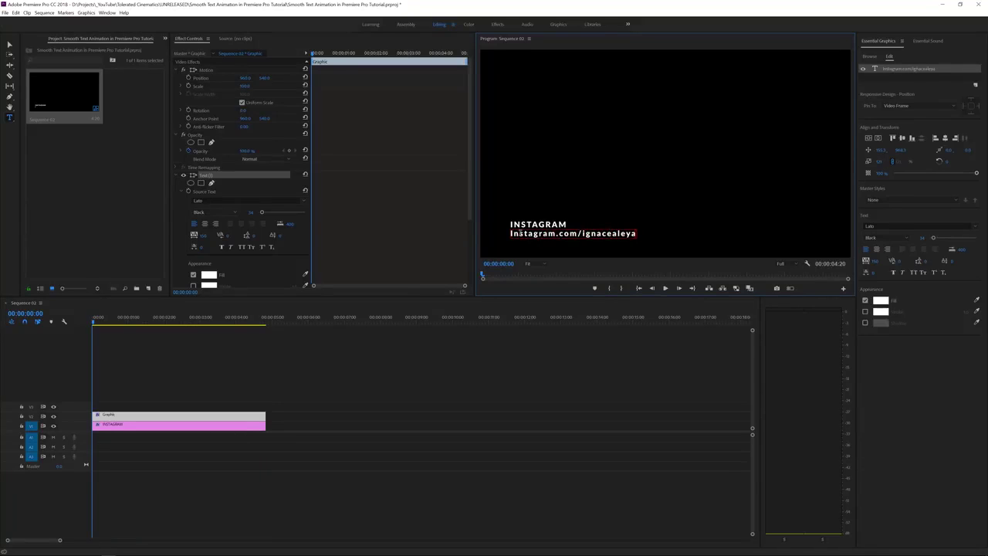
key("Escape")
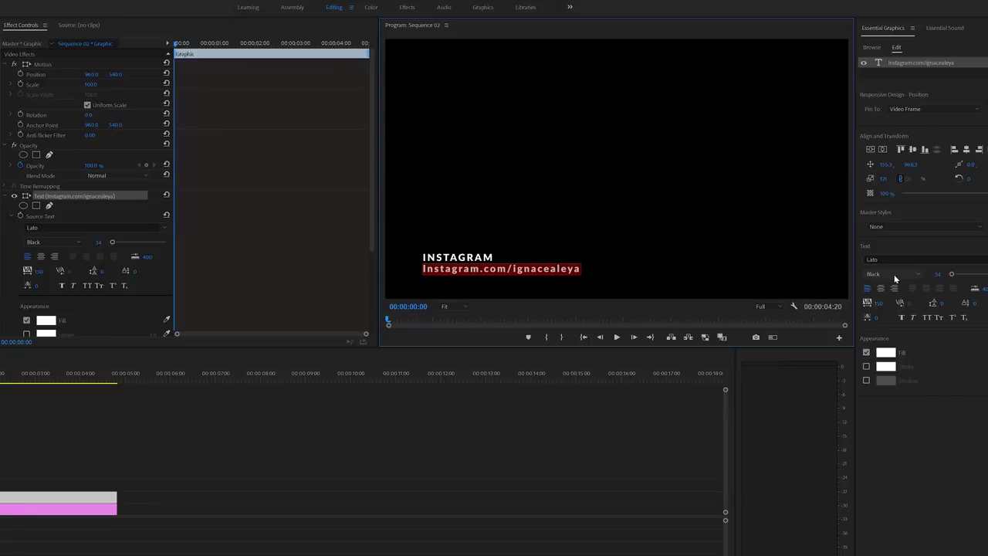
Set the profile address line's font style to Regular and turn on All Caps for it
left_click(914, 273)
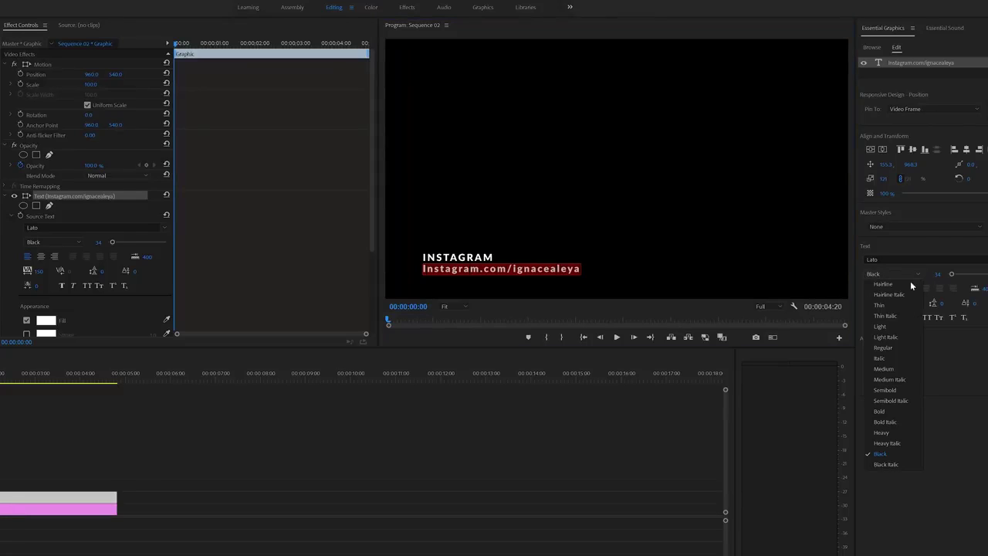
left_click(883, 348)
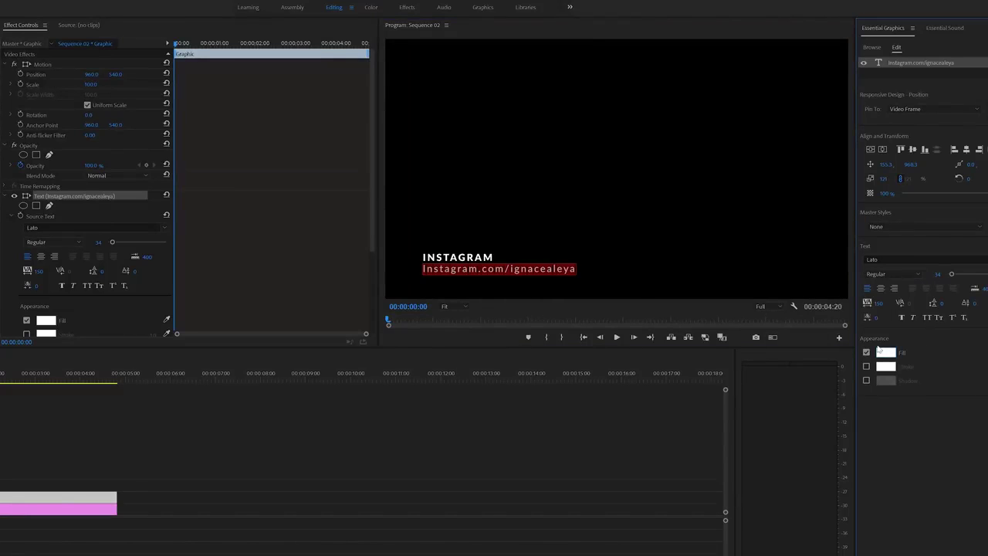
left_click(538, 269)
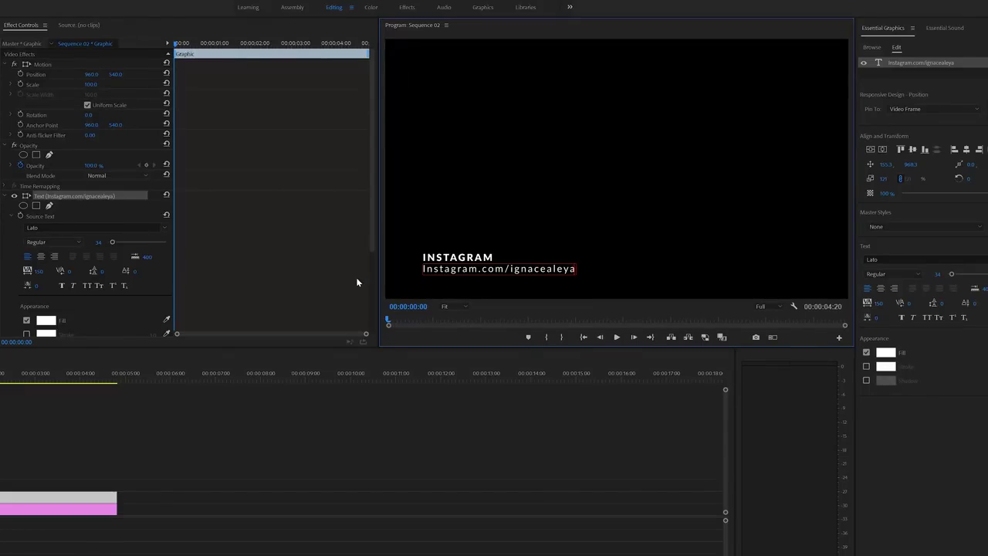
double_click(438, 268)
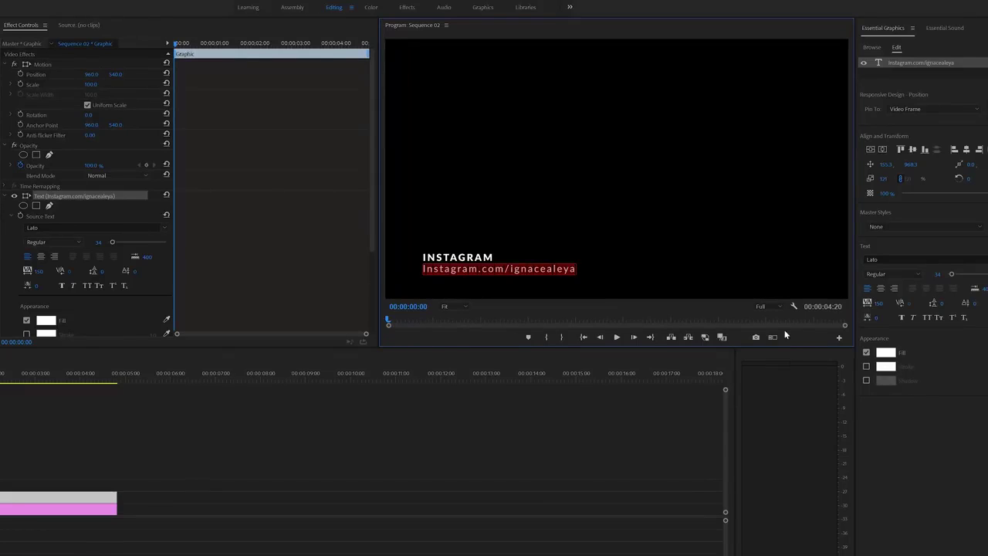
left_click(925, 318)
left_click(561, 265)
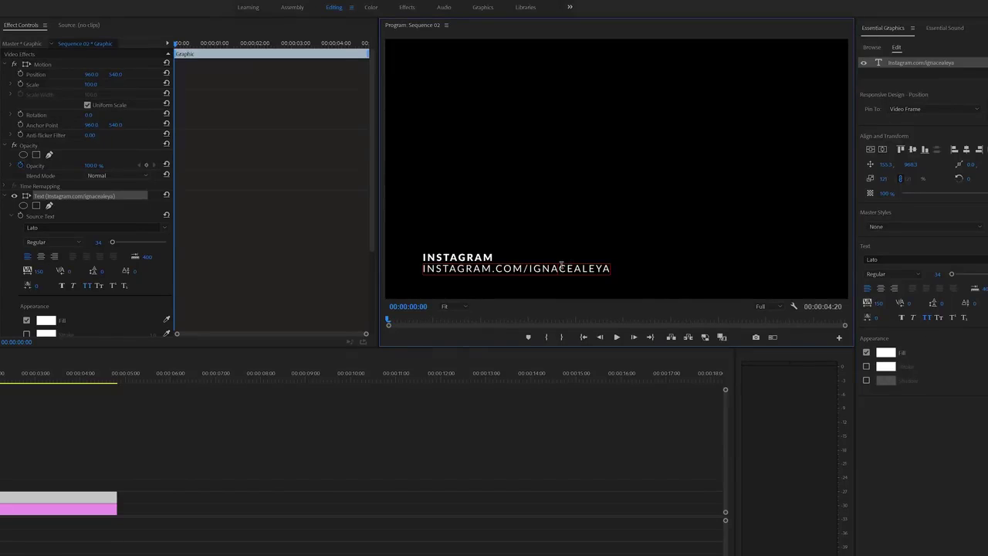
double_click(569, 268)
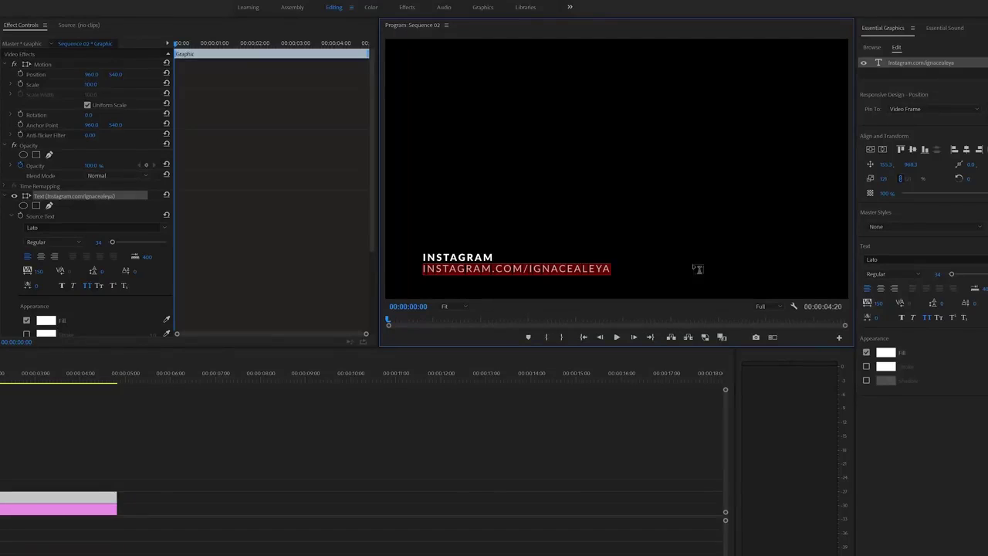
Enlarge the INSTAGRAM title's font size to 47 and play back the two-line title
left_click(448, 255)
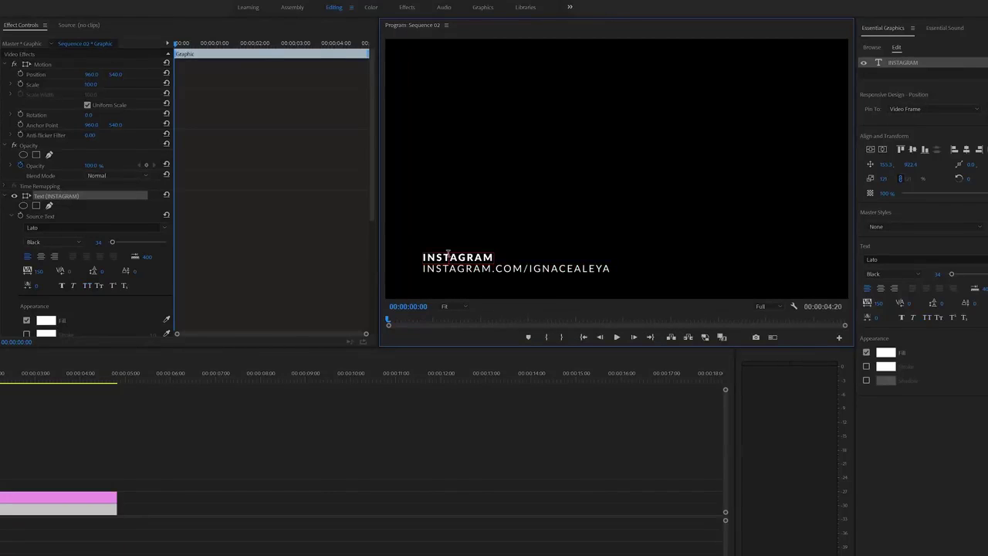
double_click(445, 257)
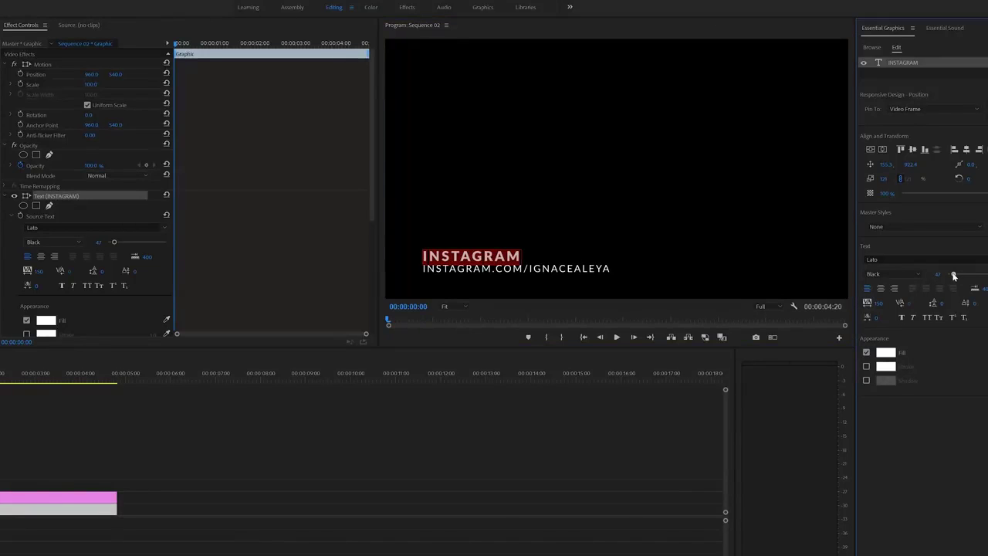
left_click(418, 445)
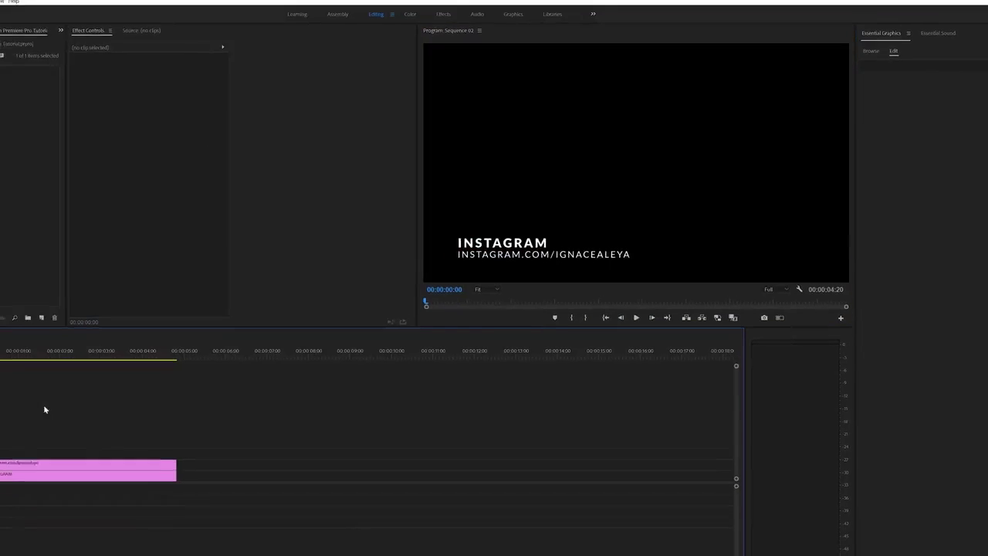
key("space")
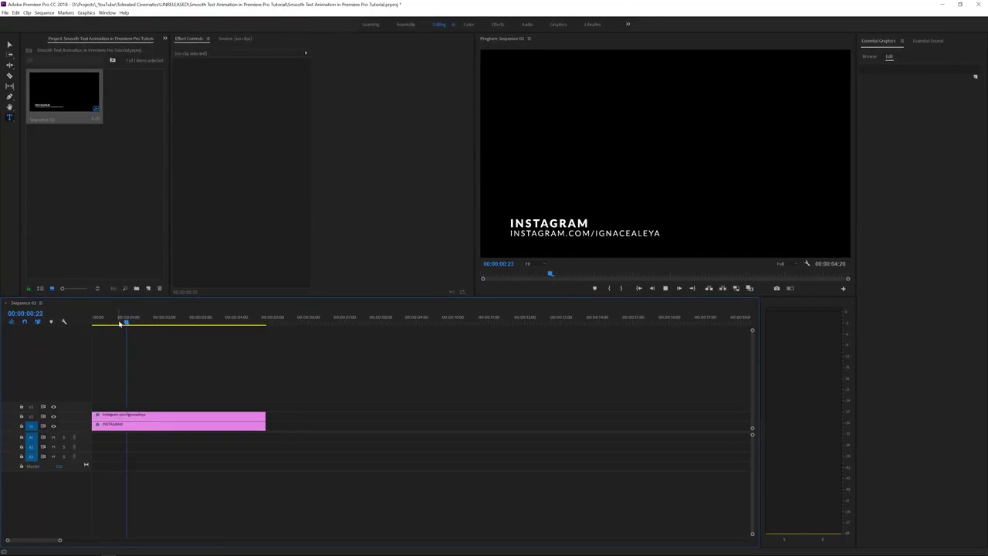
key("space")
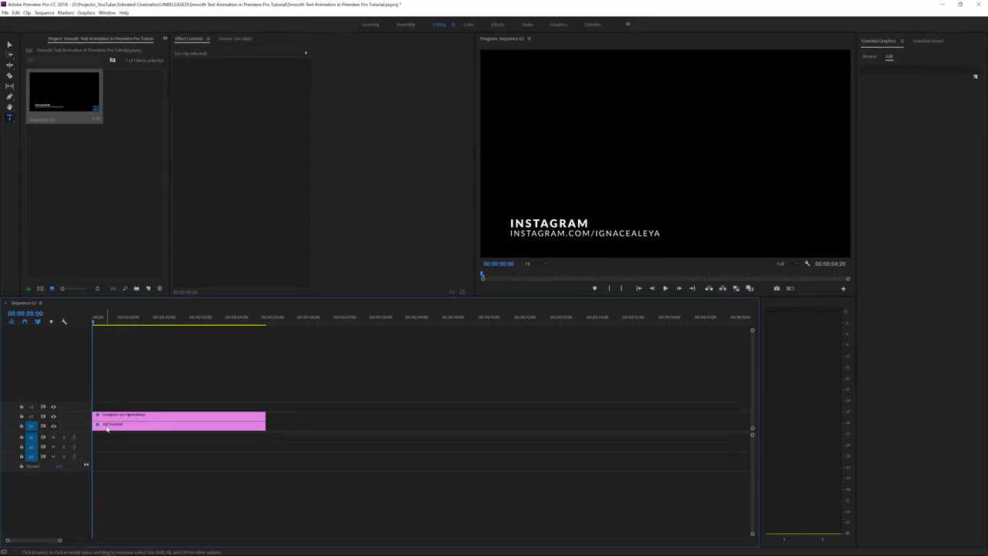
Start keyframing the INSTAGRAM text's Transform Position at 00:00:01:00, keeping its current placement
left_click(107, 426)
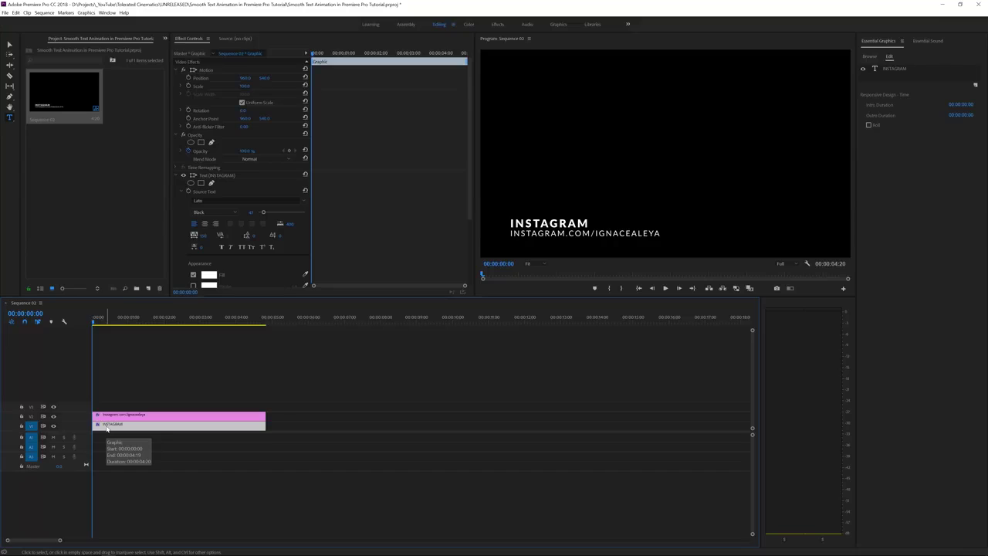
left_click(130, 320)
left_click(128, 321)
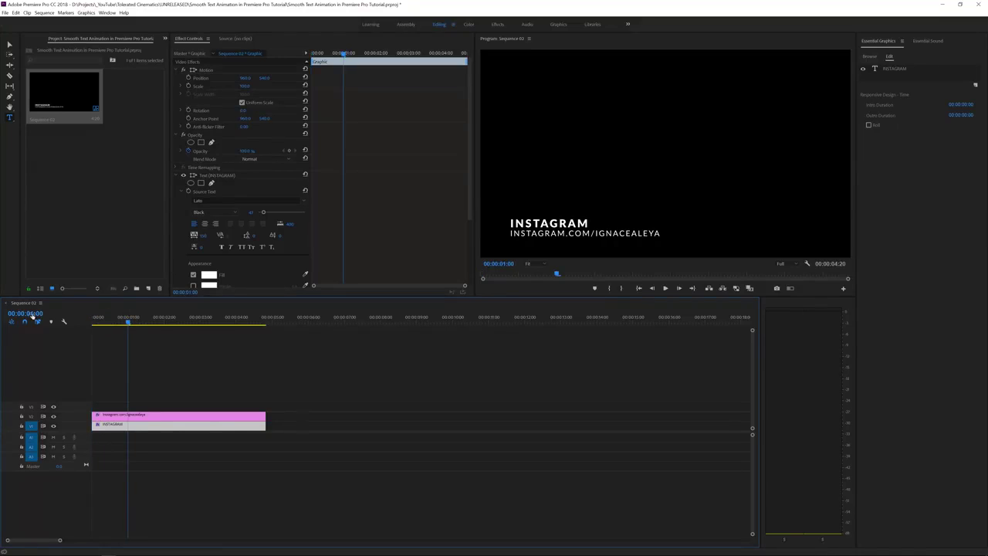
left_click_drag(59, 540, 44, 538)
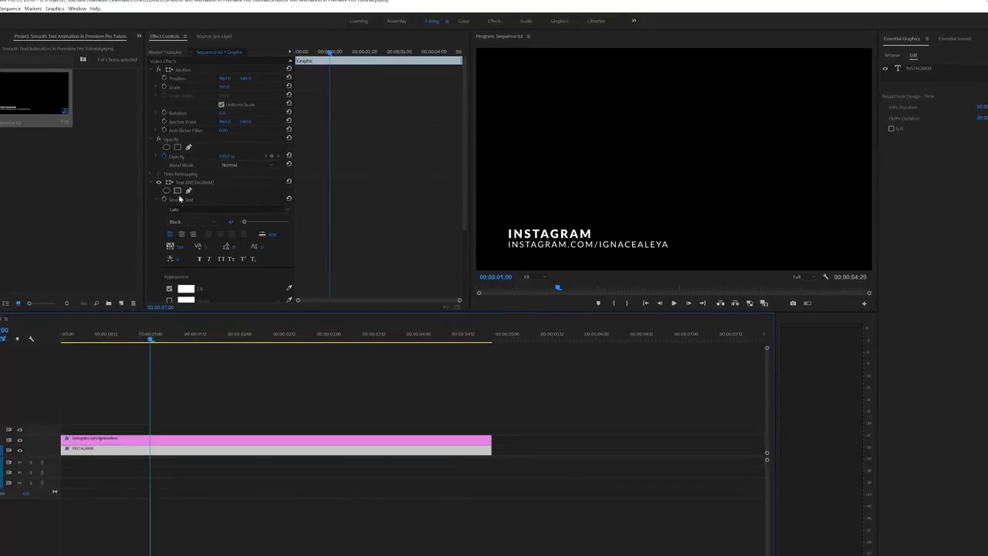
left_click(196, 183)
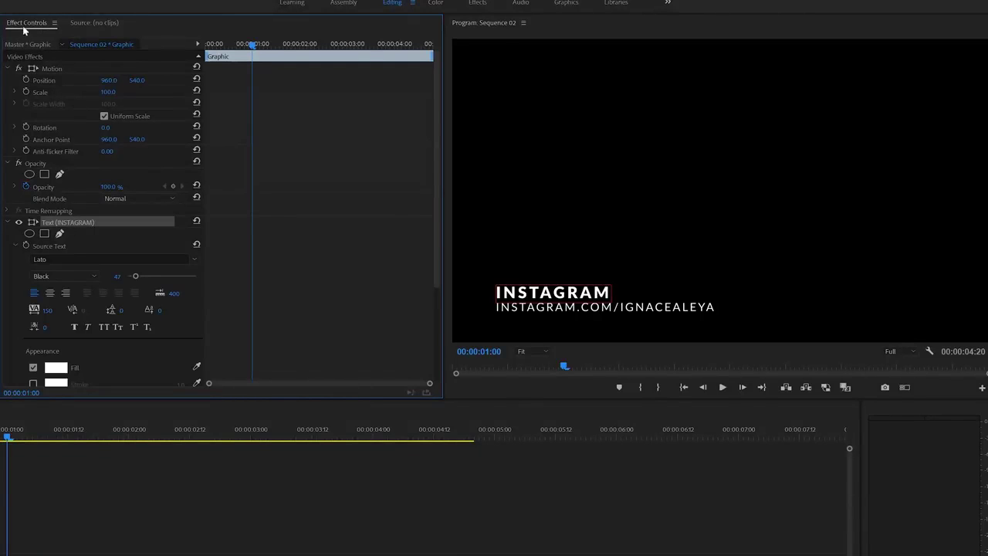
scroll(11, 210, "down", 5)
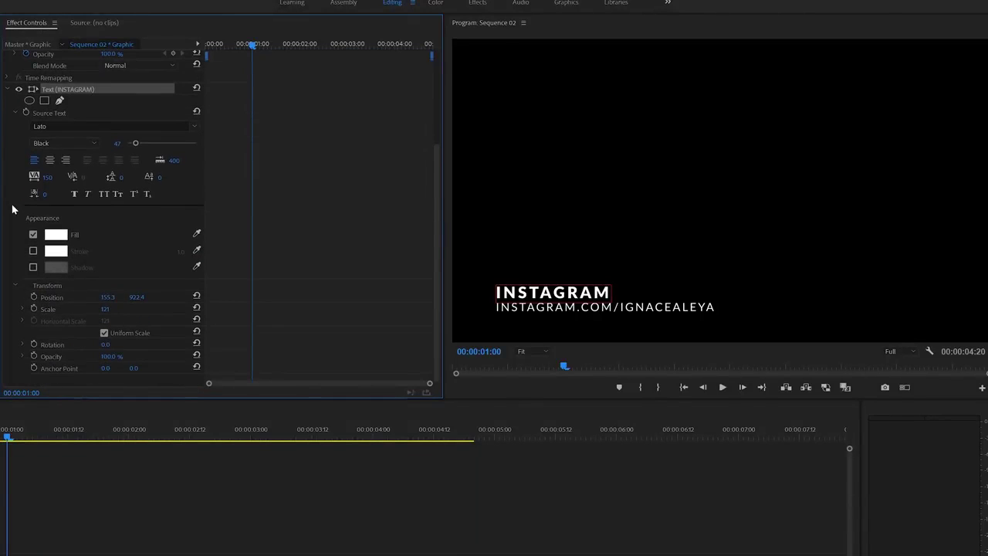
left_click(34, 296)
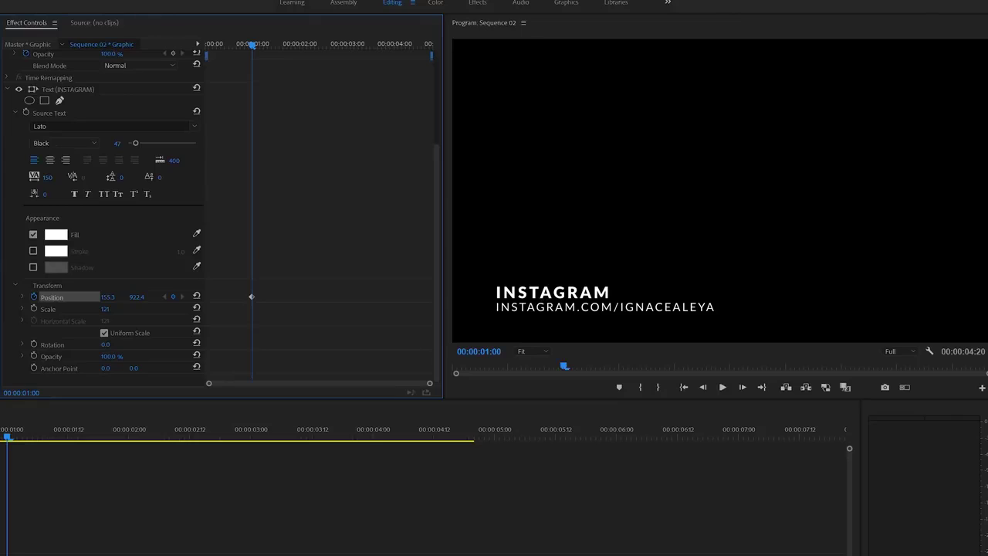
Add a second Position keyframe with the same placement for the INSTAGRAM text at 00:00:03:00
left_click(351, 44)
key("Left")
key("Left")
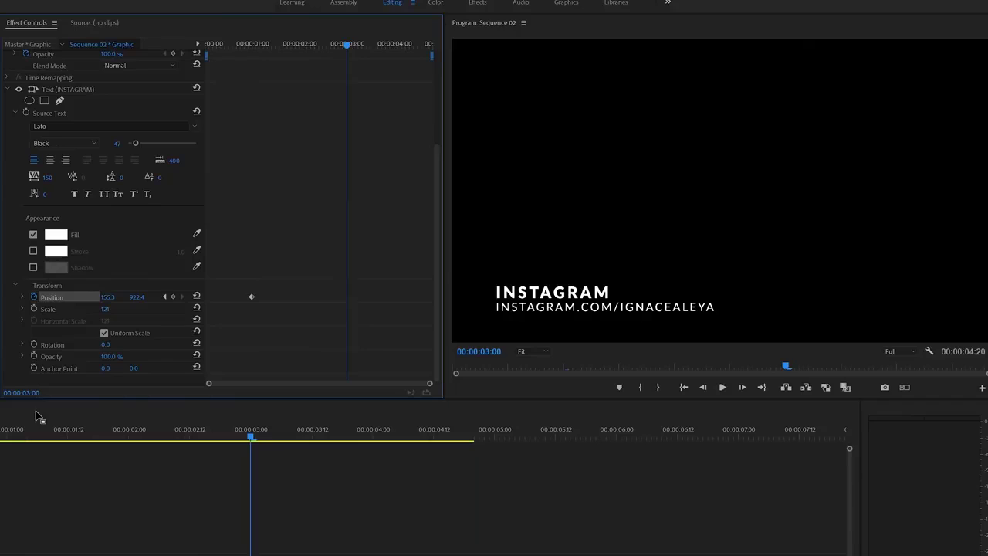
left_click(173, 297)
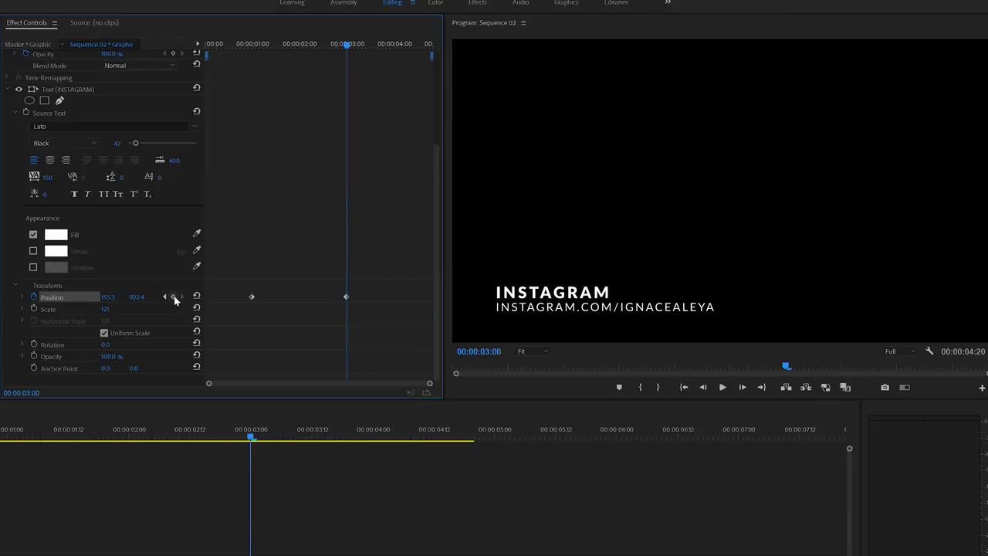
left_click_drag(245, 316, 323, 281)
At 00:00:00:00, set the INSTAGRAM text's horizontal Position to -404.7 so it starts off-screen, and play the entrance
key("Home")
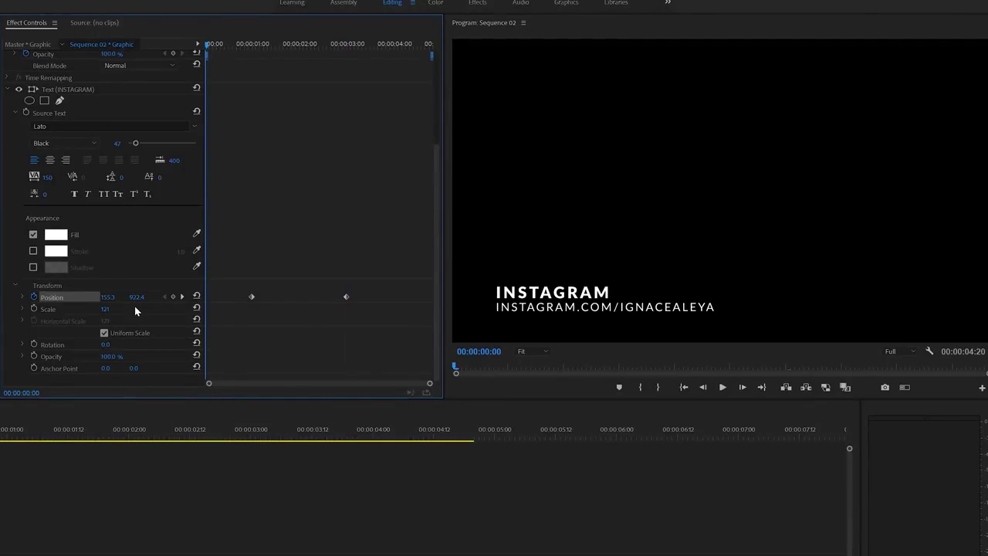
left_click_drag(135, 301, 109, 307)
left_click(112, 296)
left_click_drag(103, 300, 3, 301)
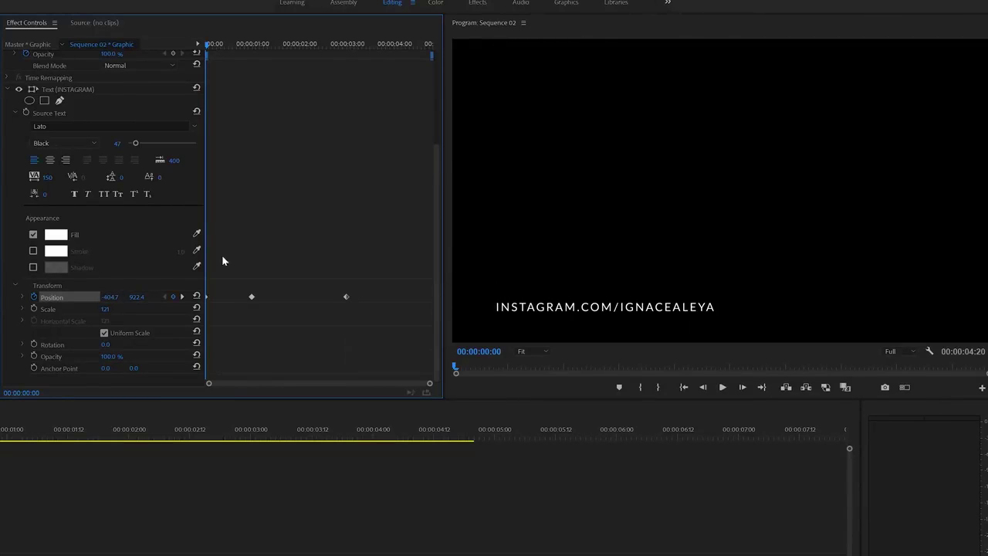
key("space")
key("Home")
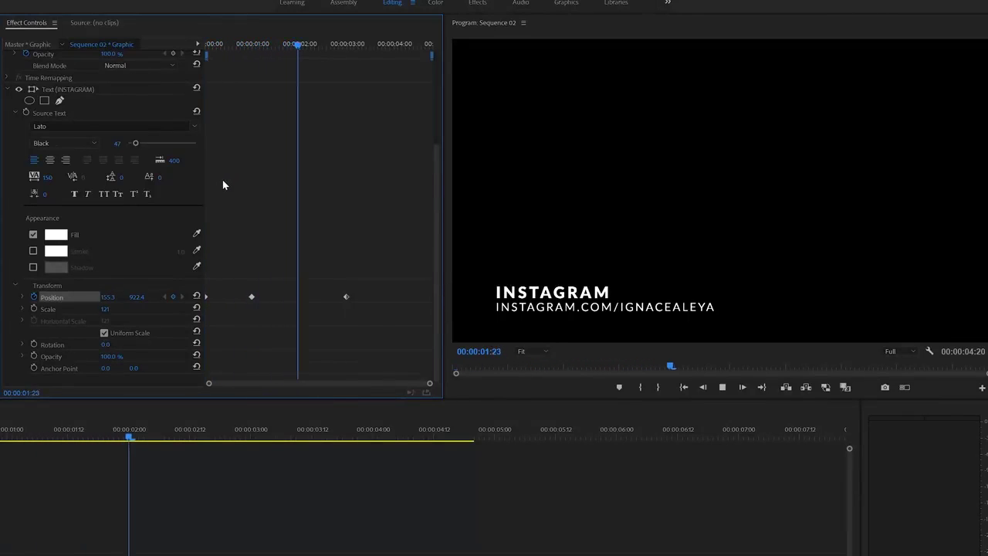
key("space")
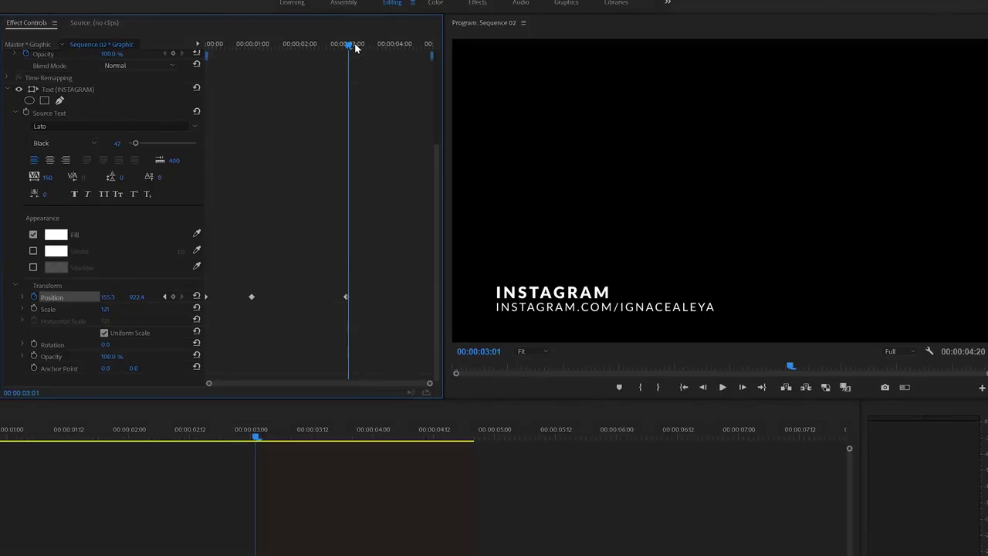
At 00:00:04:03, move the INSTAGRAM text horizontally out past the frame's right edge and preview the animation from the start
left_click_drag(360, 45, 402, 61)
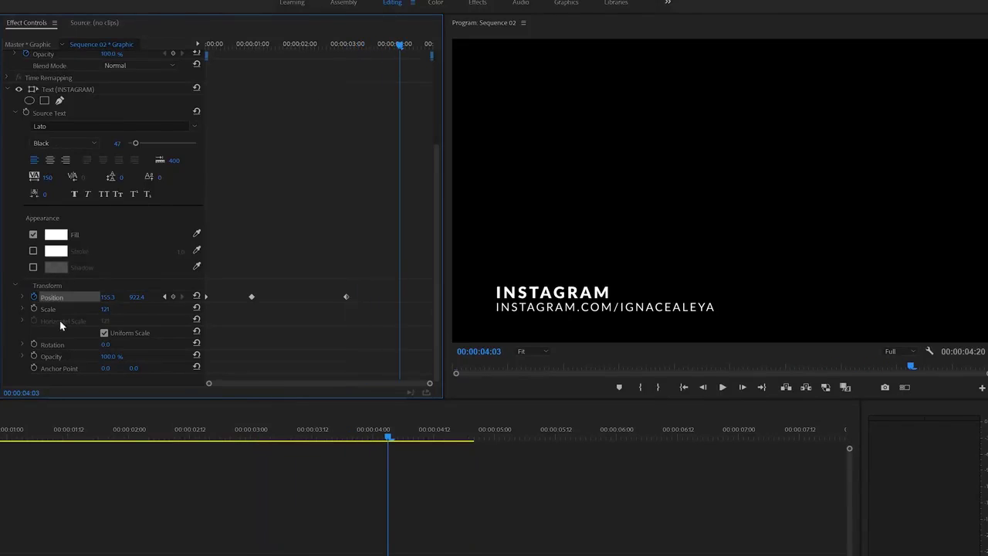
left_click_drag(107, 297, 309, 297)
left_click_drag(391, 45, 79, 88)
key("space")
key("space")
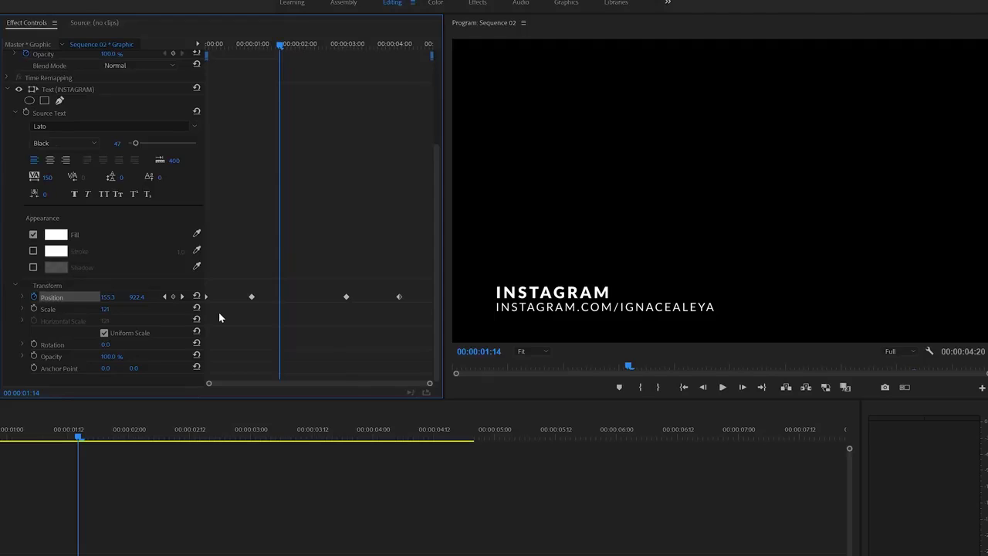
Apply Continuous Bezier temporal interpolation to the two middle Position keyframes of the INSTAGRAM text and preview the motion
left_click_drag(235, 258, 354, 360)
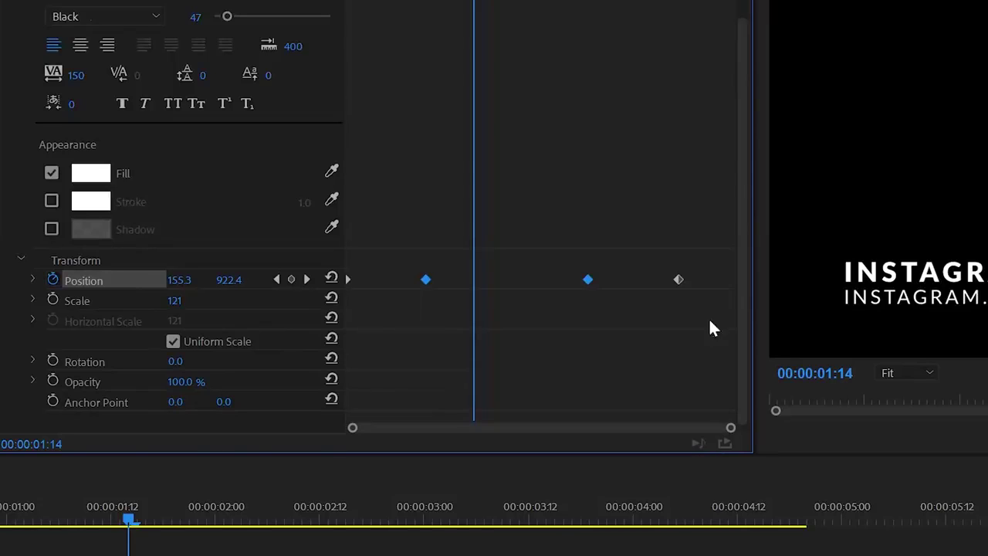
left_click_drag(397, 238, 598, 323)
right_click(428, 282)
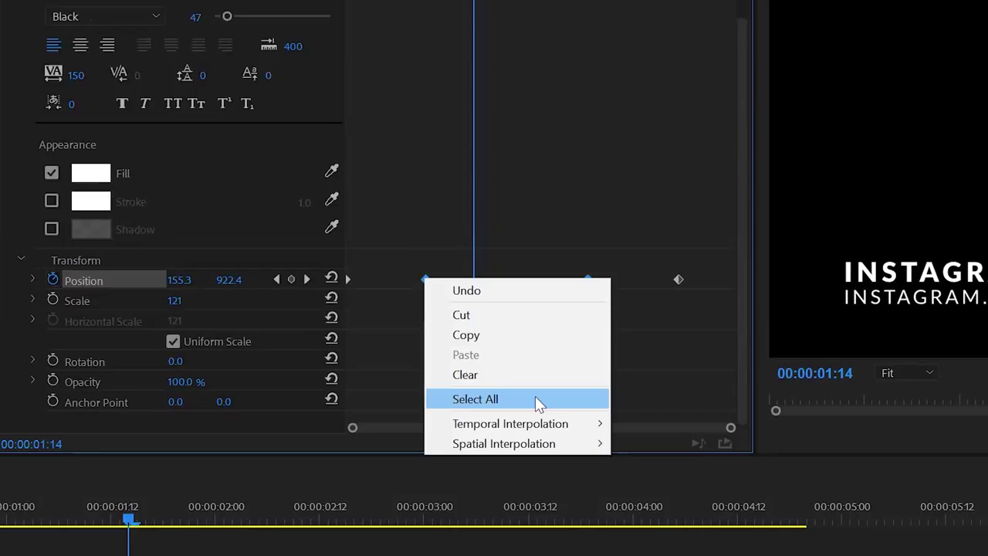
mouse_move(518, 428)
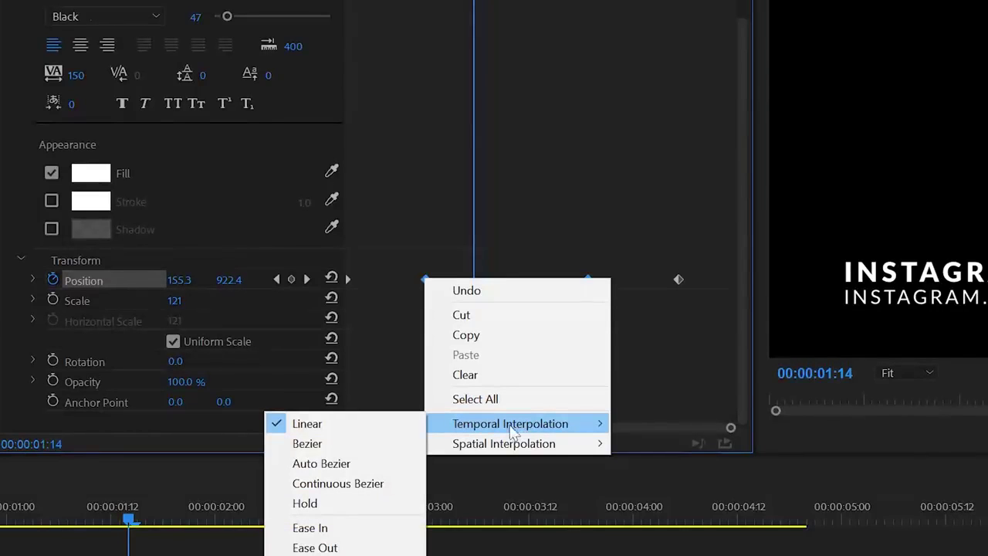
left_click(356, 483)
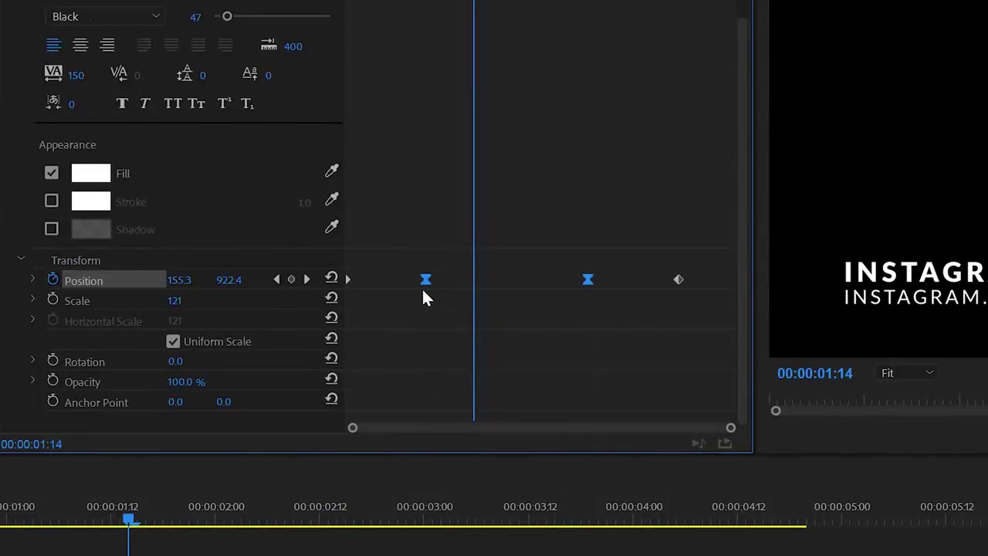
left_click(537, 349)
key("Home")
key("space")
key("space")
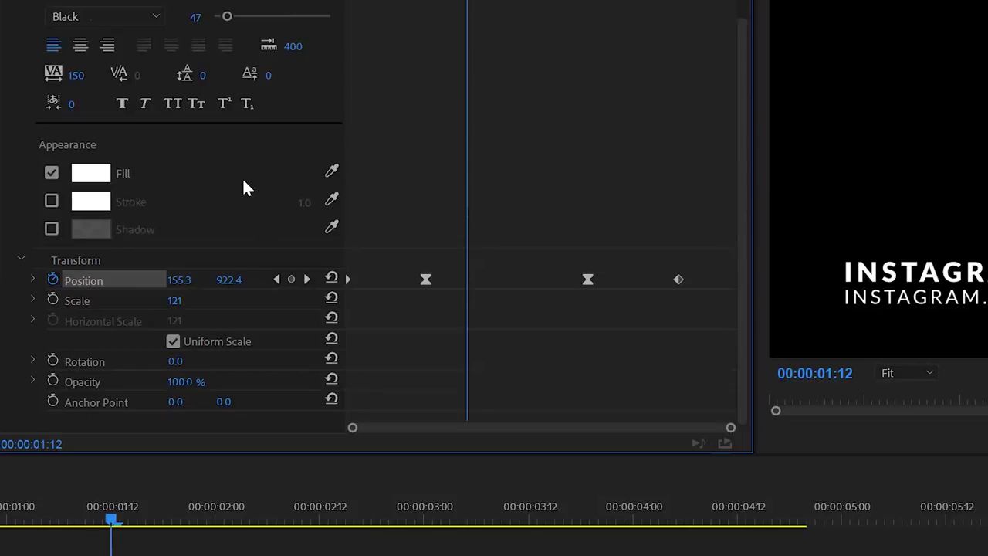
Reshape the Position velocity graph so the text eases to zero velocity at the 1-second keyframe and accelerates gradually from the 3-second keyframe
left_click(33, 280)
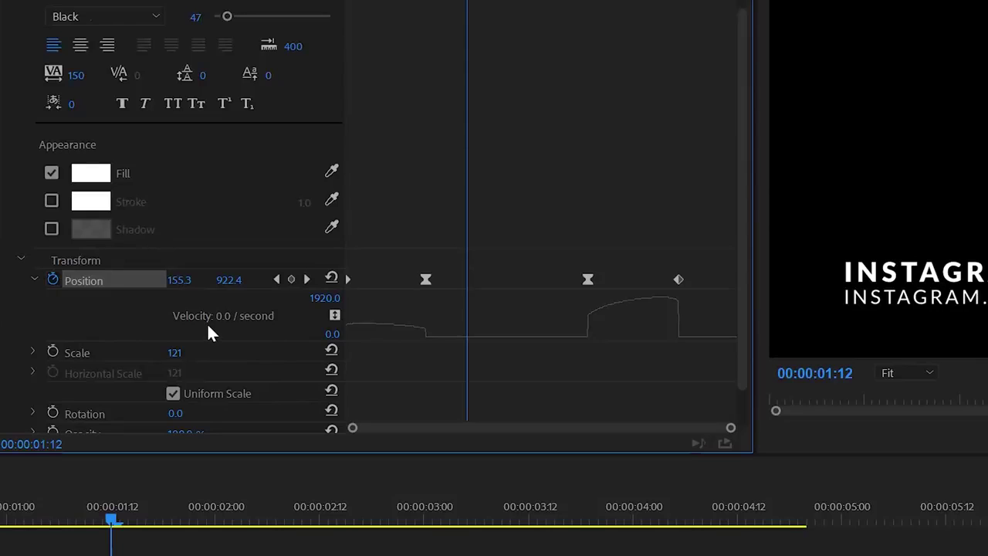
left_click(427, 280)
left_click_drag(404, 310, 421, 337)
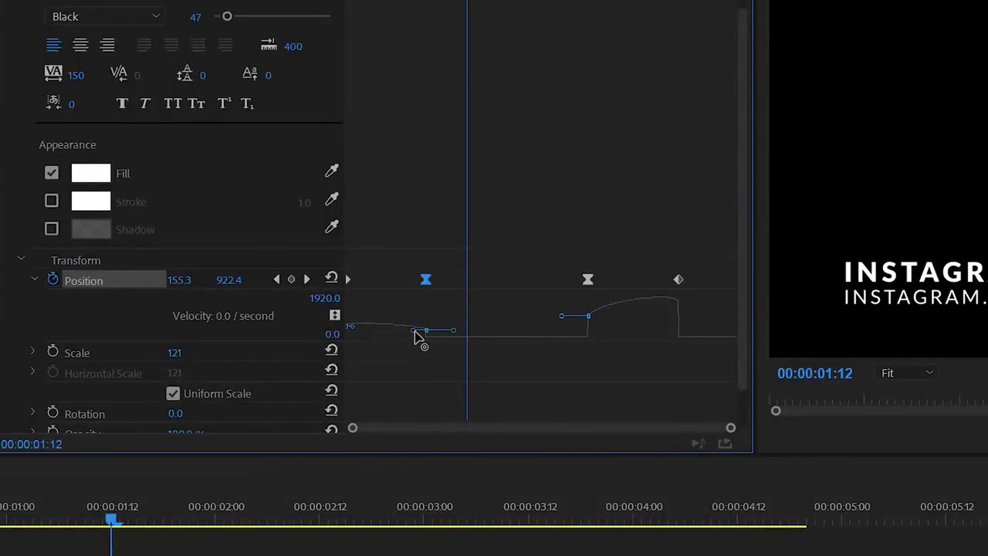
left_click_drag(417, 337, 361, 378)
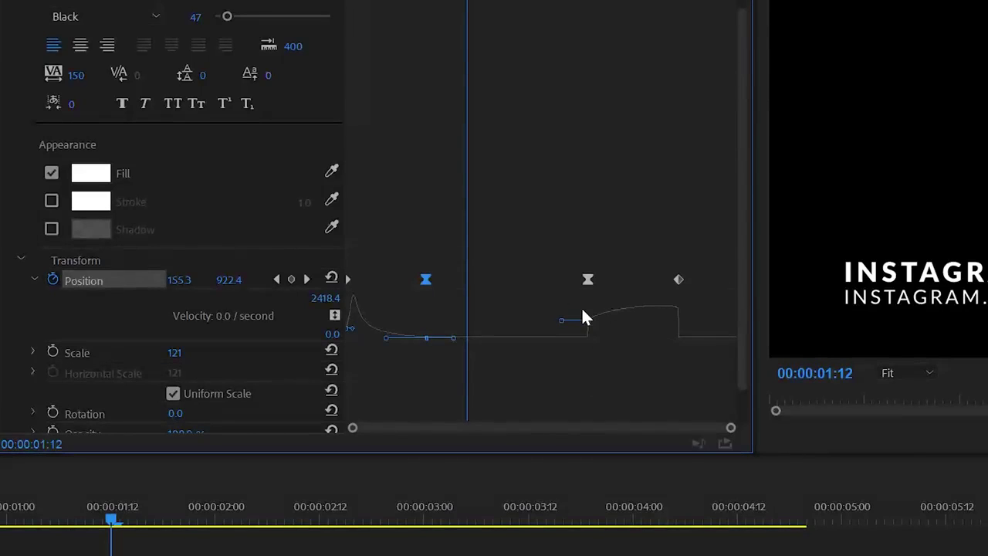
left_click_drag(553, 256, 614, 314)
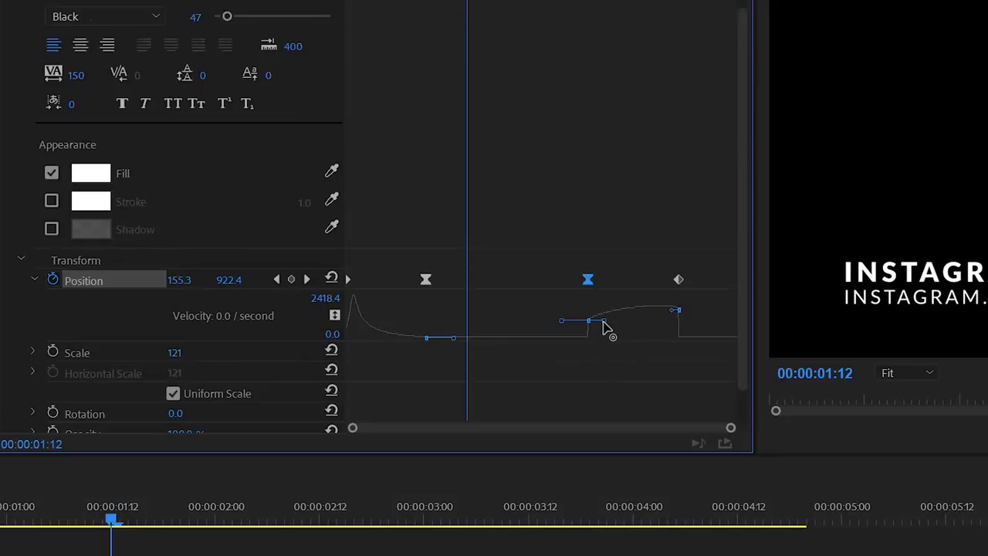
left_click_drag(604, 327, 668, 385)
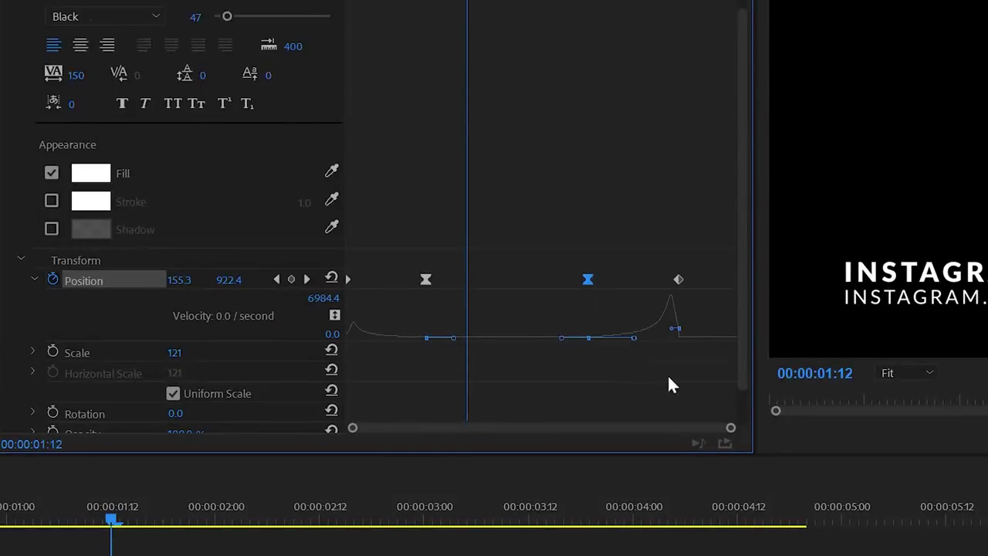
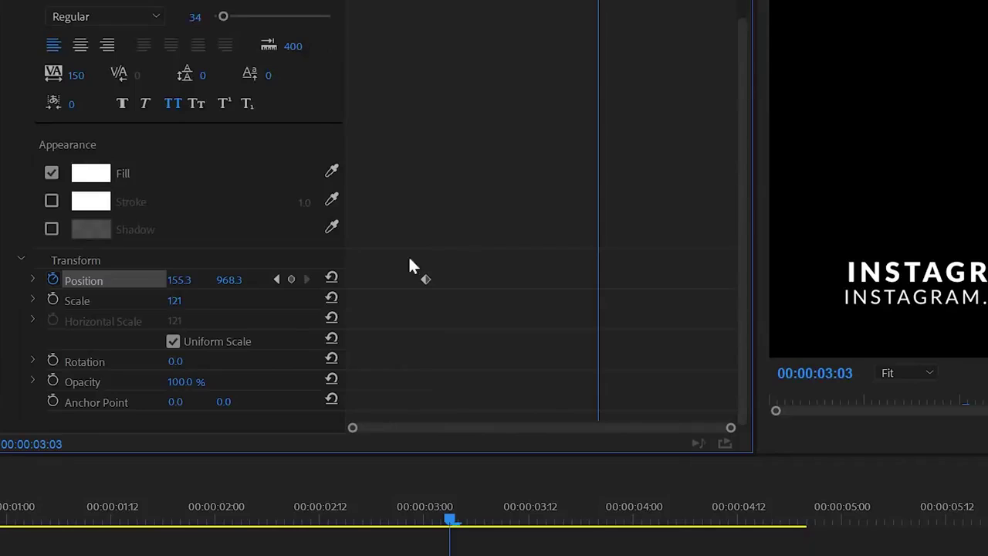
Add a Position keyframe to the Instagram URL text at 00:00:03:00, and set its vertical Position to 1151.3 at 00:00:00:00
left_click(291, 279)
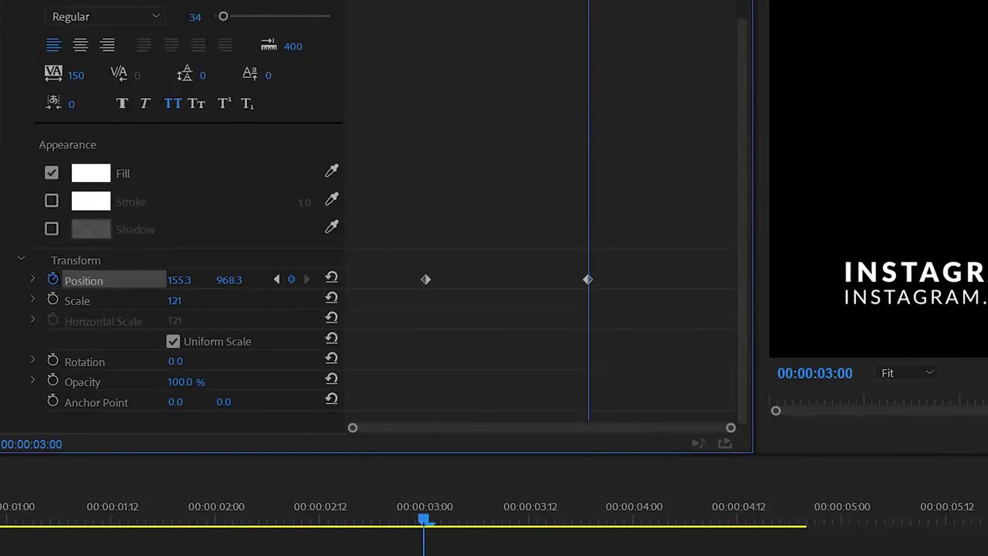
key("Home")
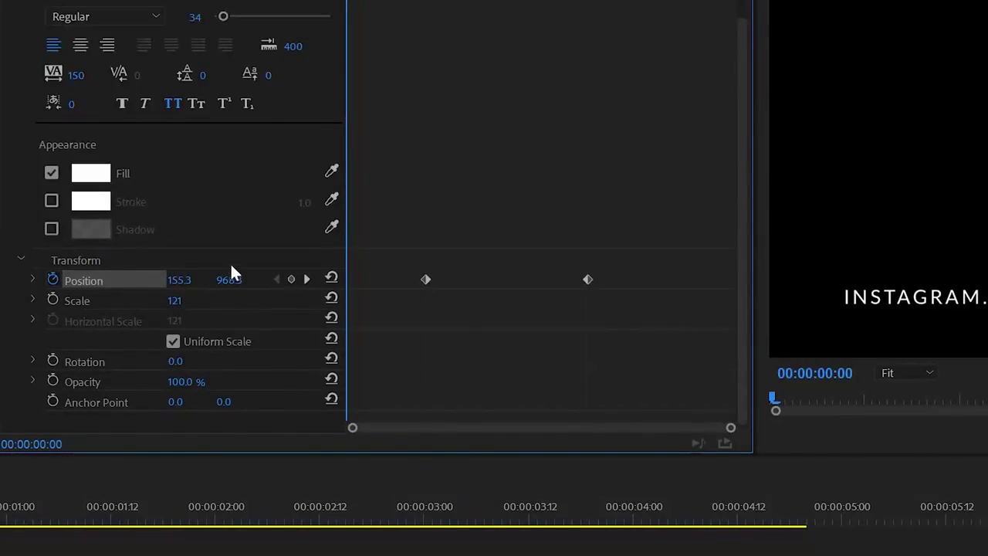
left_click_drag(234, 283, 350, 282)
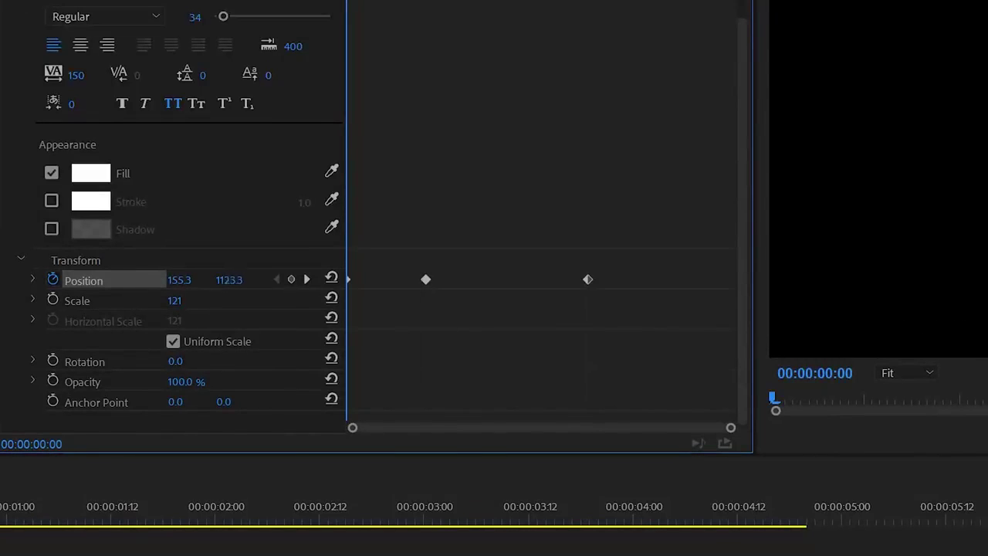
At 00:00:04:08, set the URL text's vertical Position to -158.7 so it exits above the frame, and return to the start
key("space")
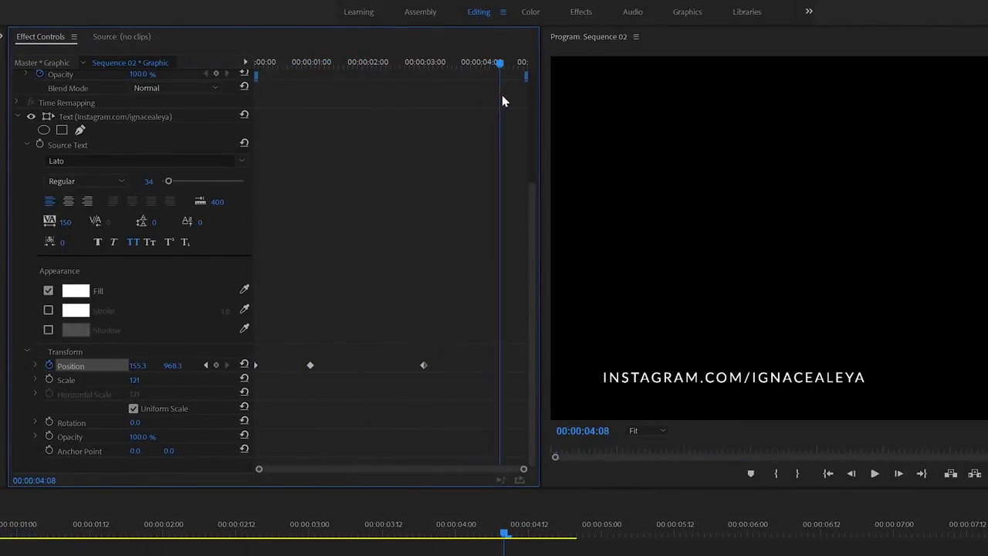
left_click_drag(174, 366, 87, 366)
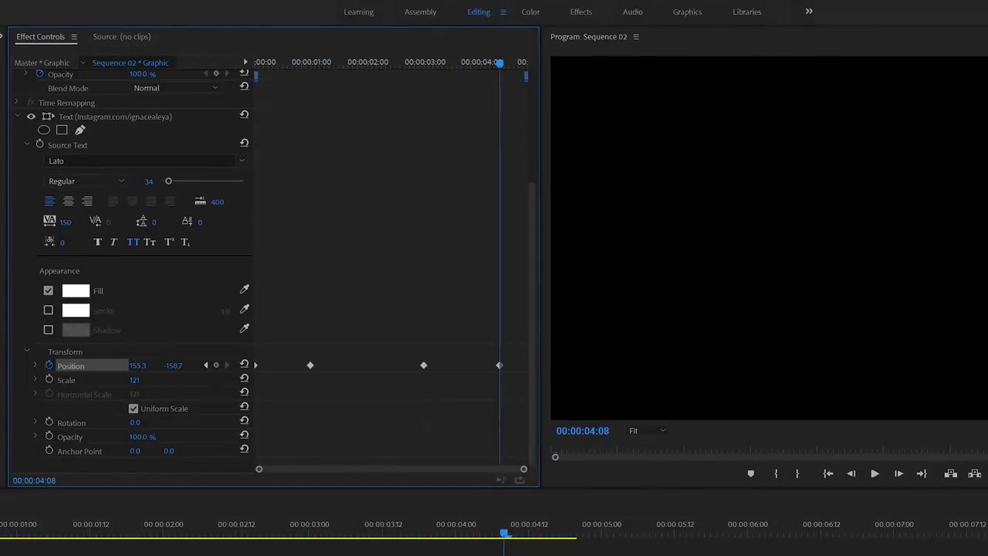
left_click_drag(500, 62, 72, 99)
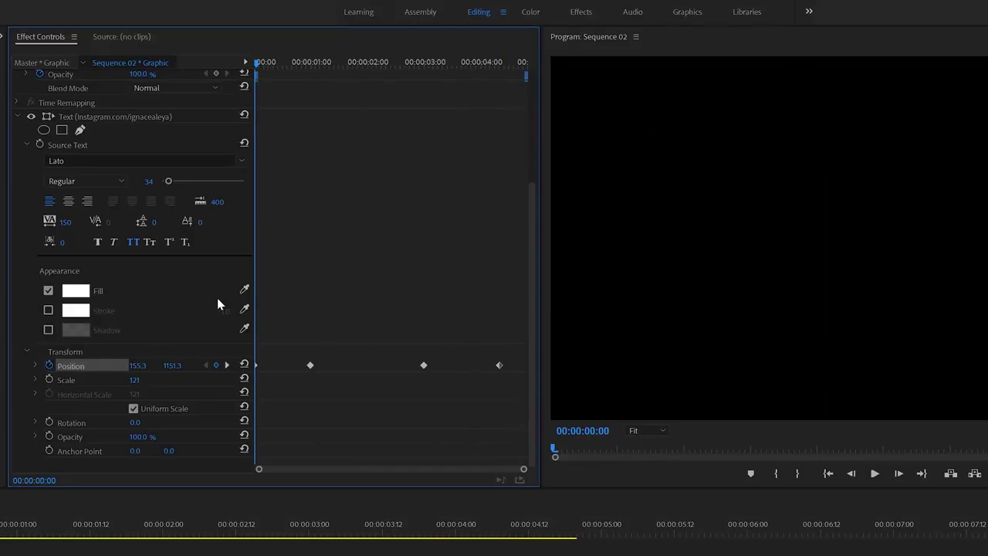
Apply Continuous Bezier temporal interpolation to the two middle Position keyframes of the URL text
left_click_drag(290, 334, 461, 423)
right_click(426, 363)
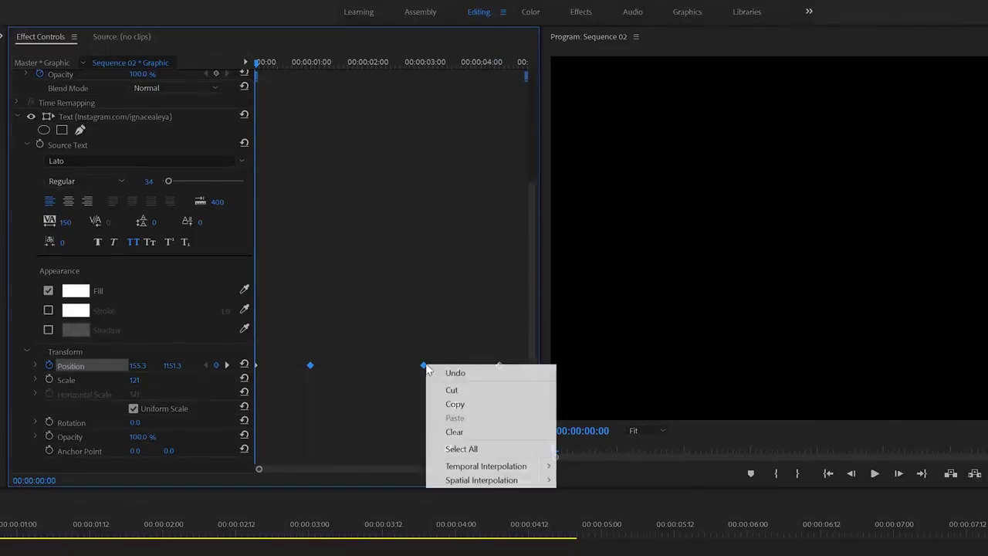
mouse_move(468, 465)
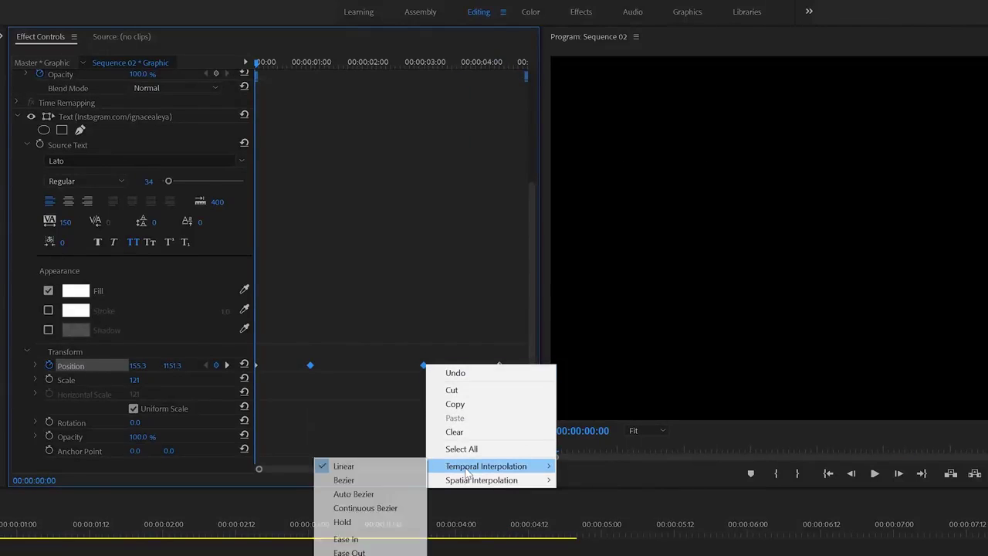
left_click(353, 509)
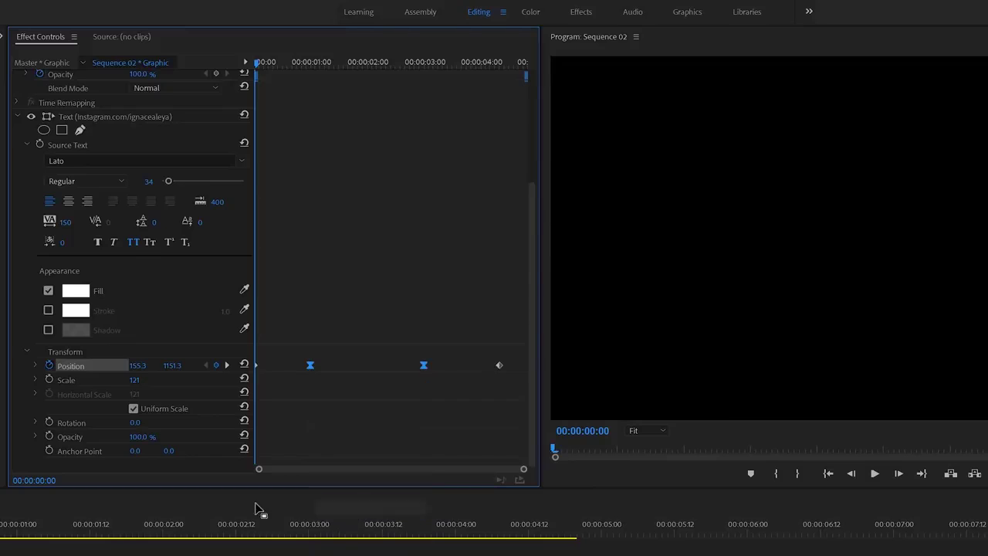
Reshape the URL text's Position velocity graph to ease into the 1-second keyframe and accelerate gradually from the 3-second keyframe, and preview it
left_click(35, 365)
left_click(337, 379)
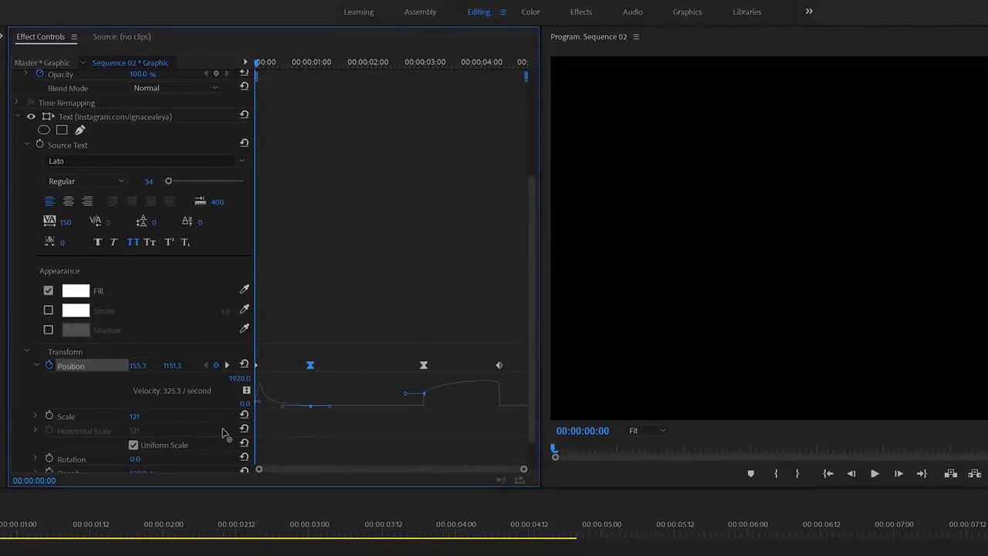
left_click(450, 427)
left_click_drag(437, 397, 521, 470)
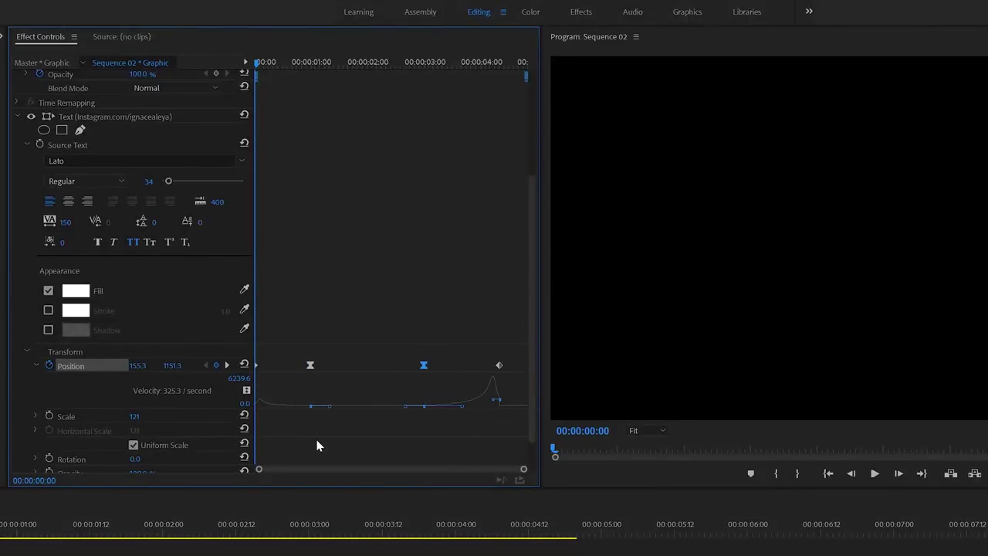
key("space")
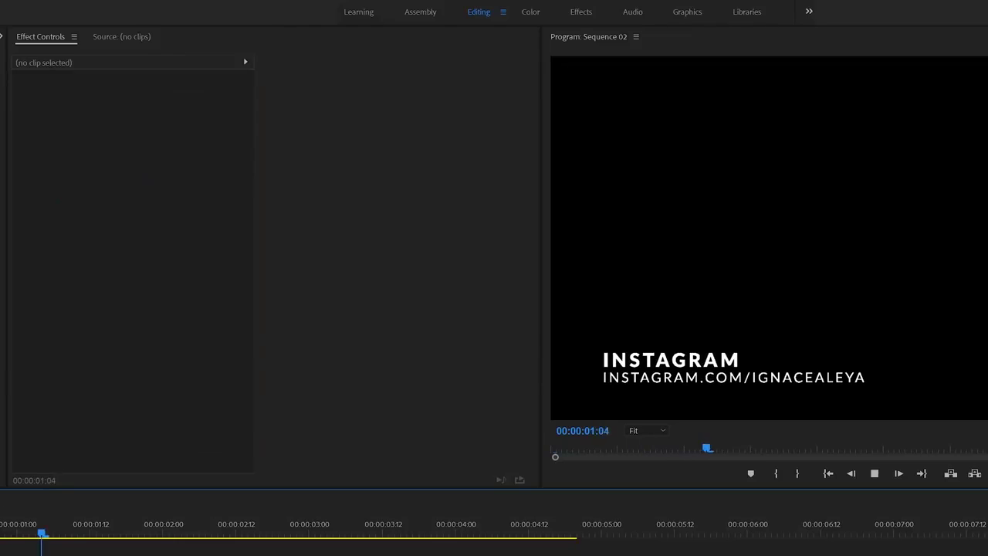
Reselect the URL text clip and pull the incoming velocity handle of its 1-second Position keyframe closer to that keyframe
left_click(49, 533)
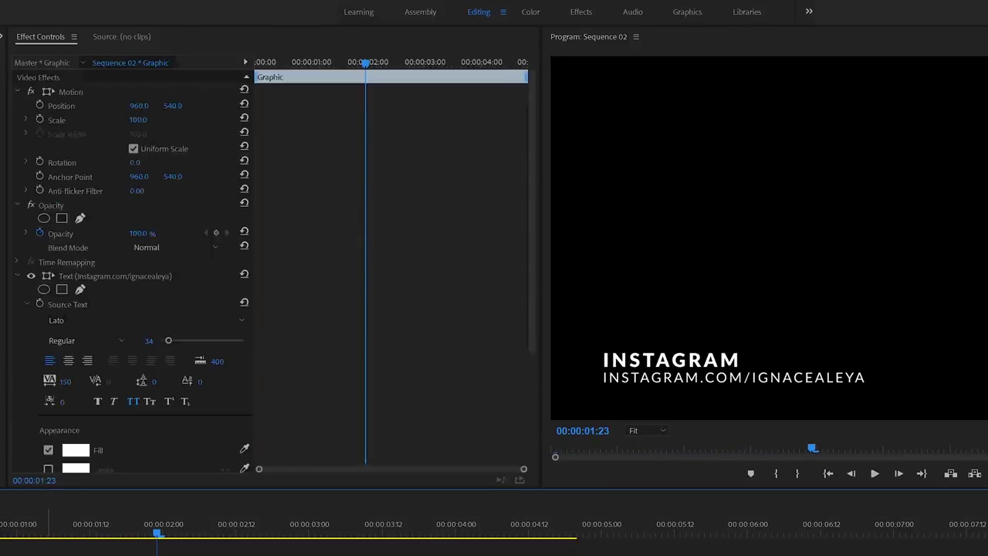
left_click_drag(77, 529, 7, 529)
key("Home")
left_click(70, 512)
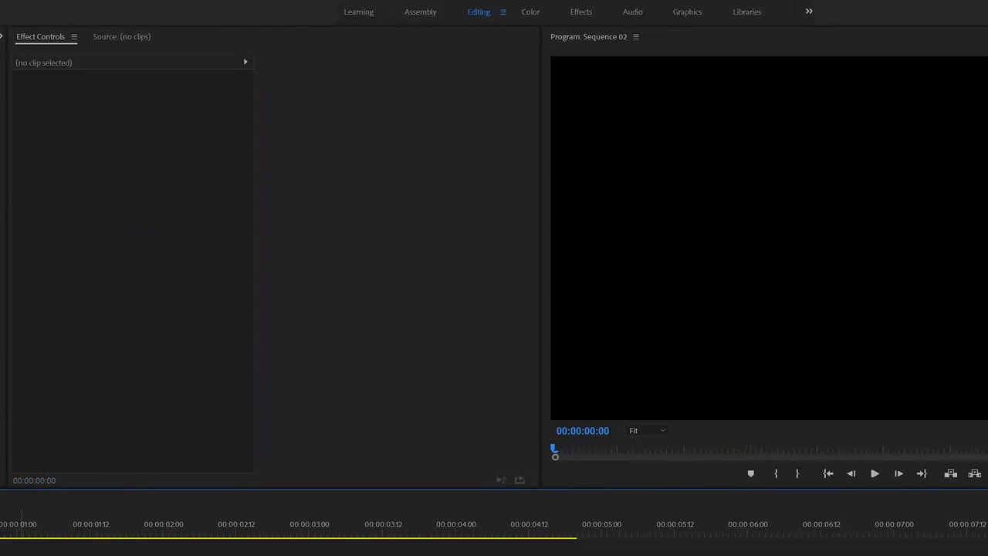
scroll(185, 398, "down", 5)
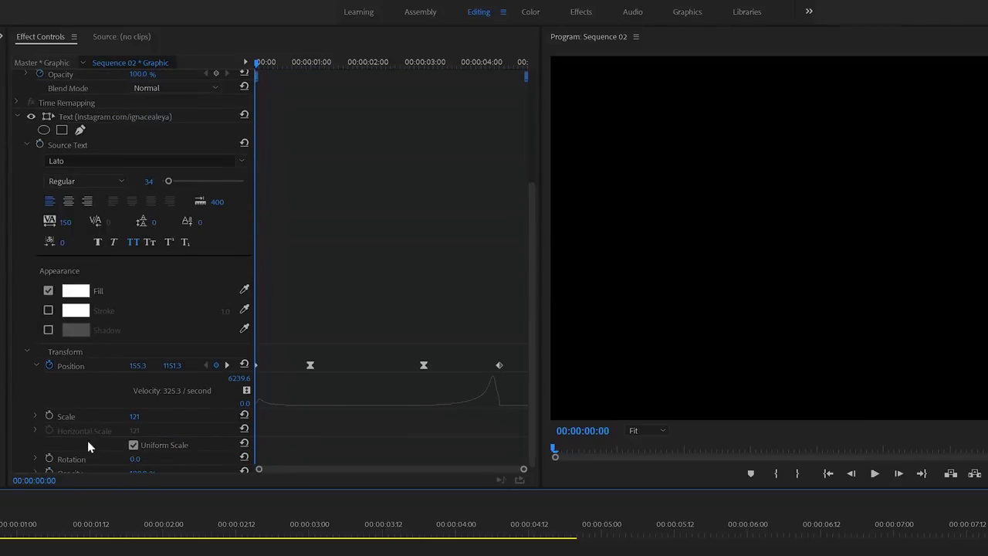
left_click(76, 366)
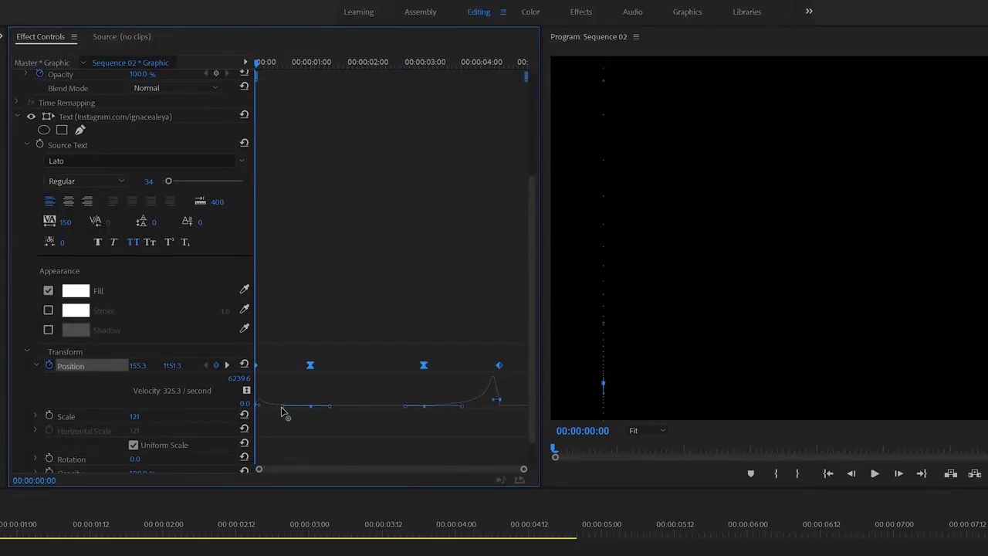
left_click_drag(282, 407, 315, 419)
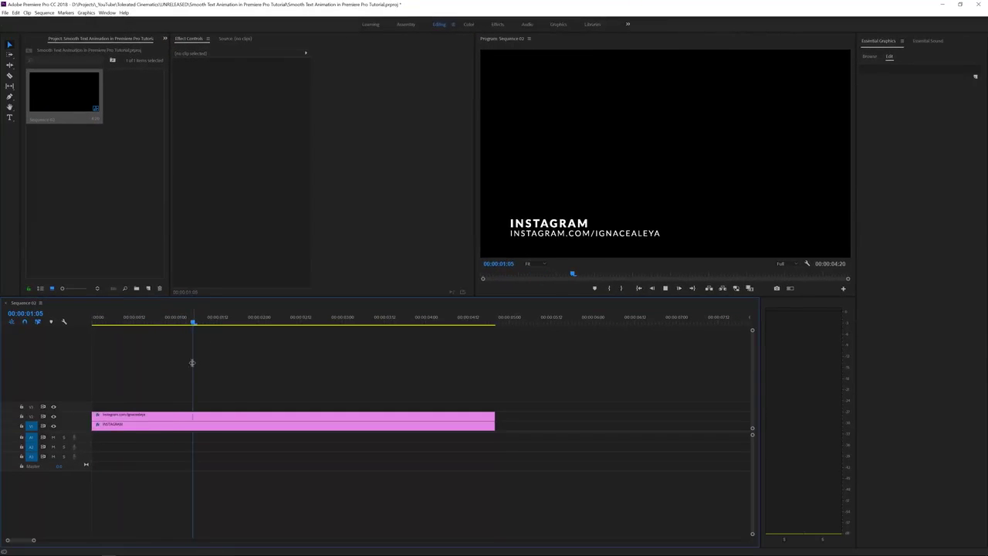
Fine-tune the incoming velocity handle of the URL text's 1-second Position keyframe, previewing the entrance from the start
left_click(164, 417)
scroll(327, 263, "down", 3)
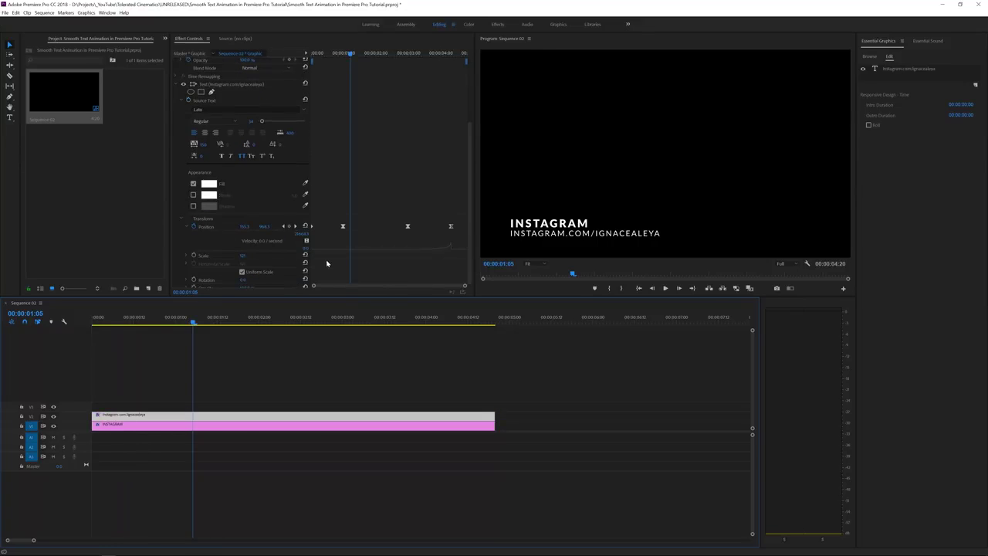
left_click(343, 227)
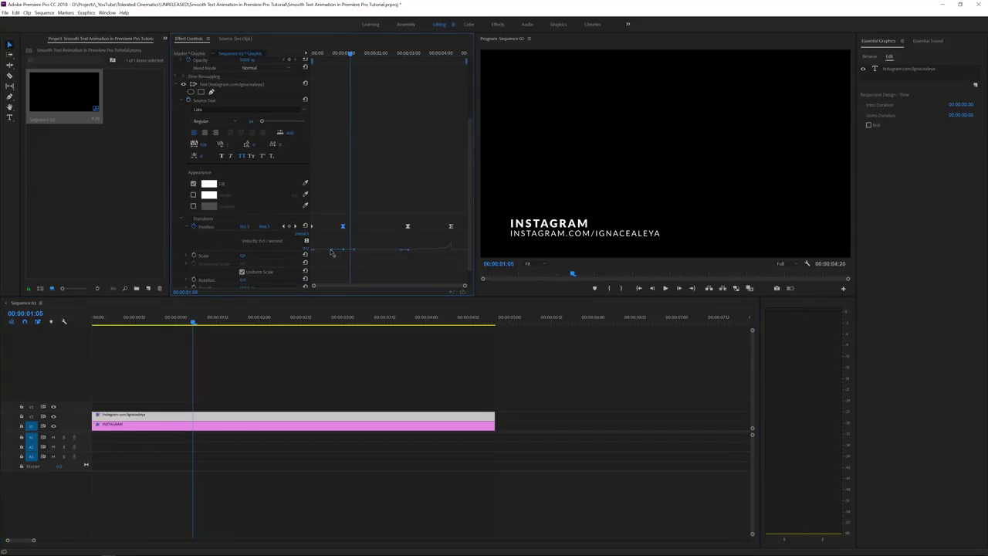
left_click(180, 345)
key("Home")
key("space")
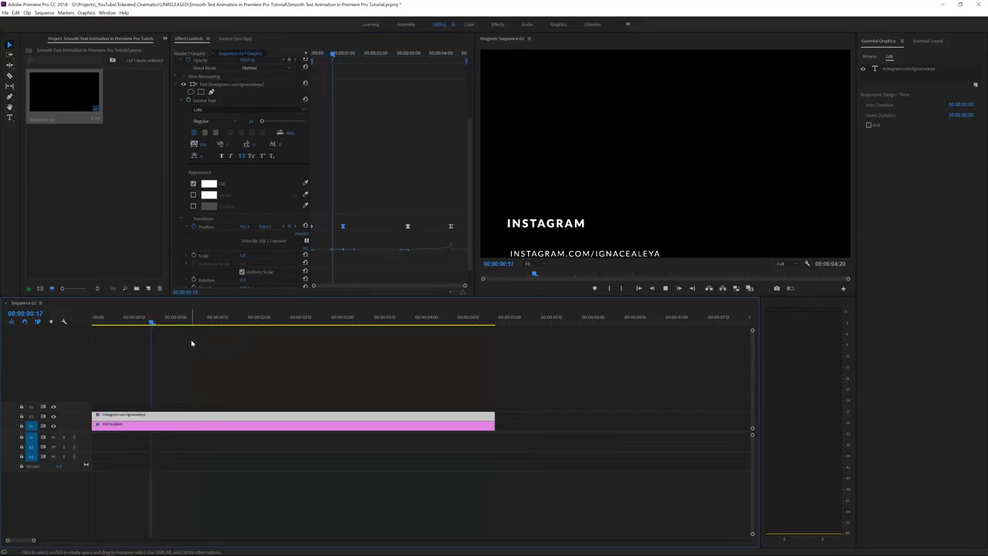
left_click_drag(194, 320, 172, 331)
left_click_drag(331, 252, 328, 263)
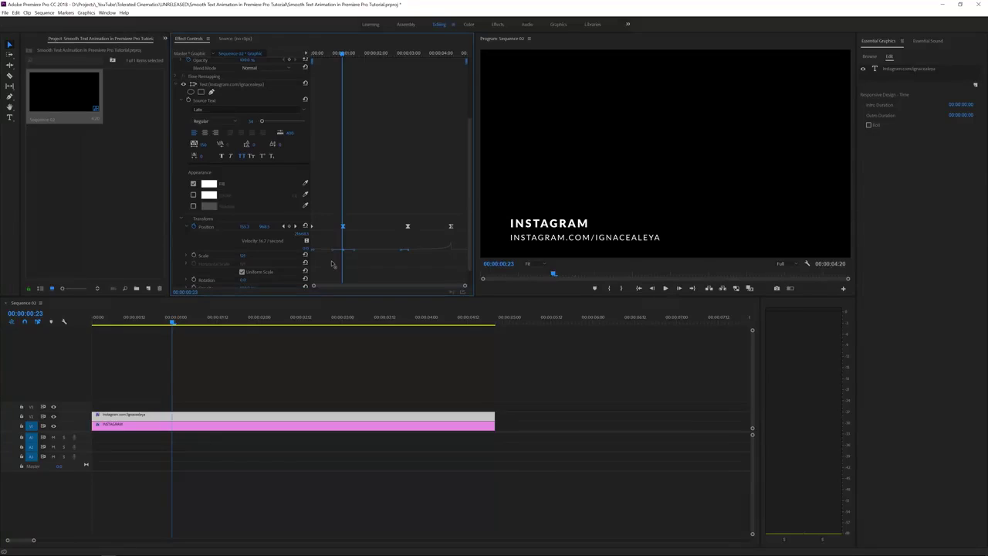
left_click_drag(158, 322, 92, 324)
key("space")
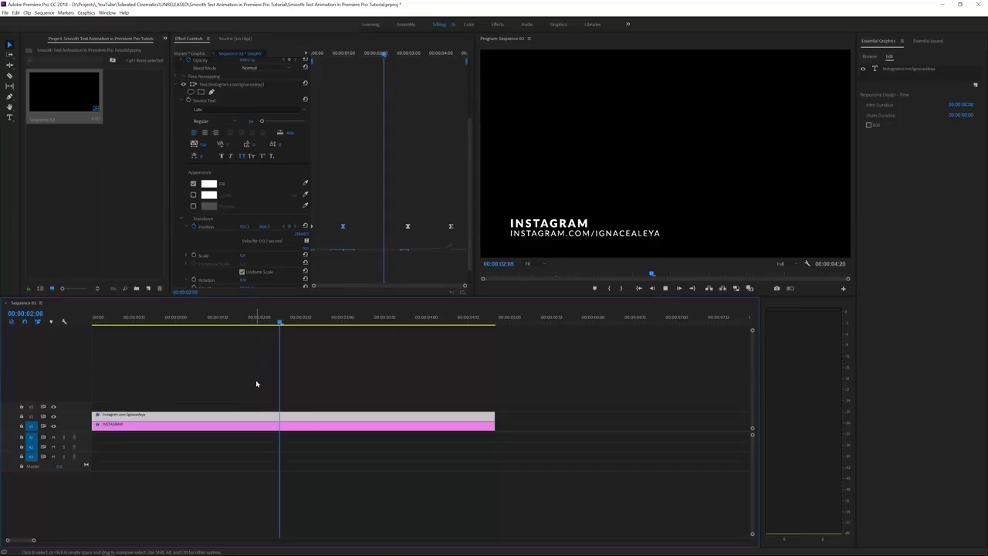
key("space")
Move the URL text's last Position keyframe earlier, to shortly before the 4-second mark, and preview the exit
mouse_move(437, 53)
left_mouse_down()
mouse_move(414, 55)
mouse_move(431, 54)
left_mouse_up()
left_click_drag(451, 227, 433, 230)
left_click(398, 53)
key("space")
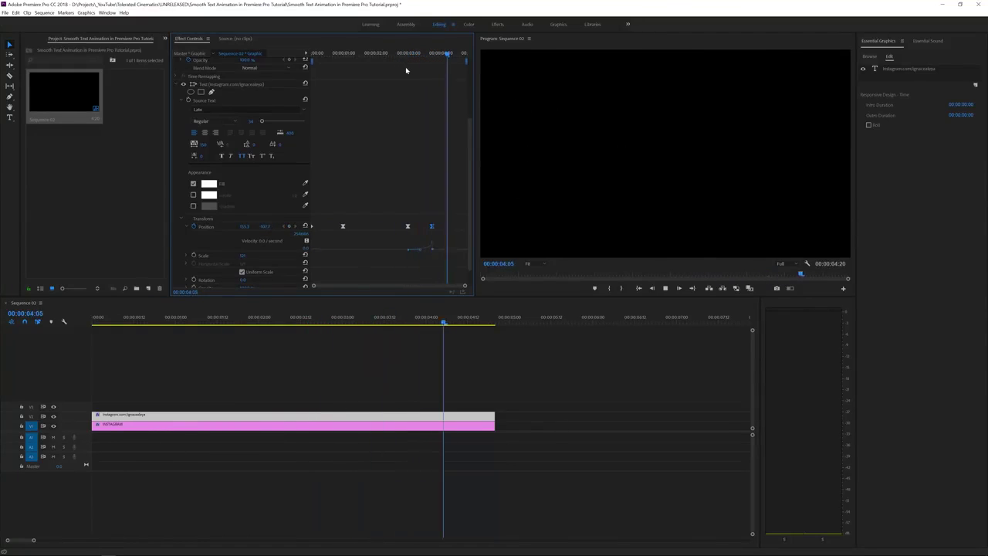
key("space")
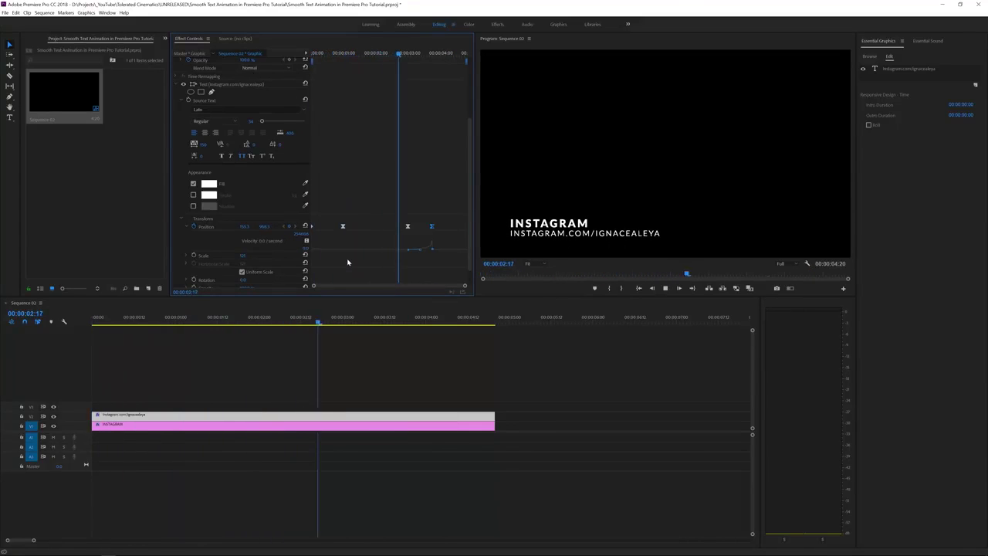
left_click_drag(432, 53, 441, 127)
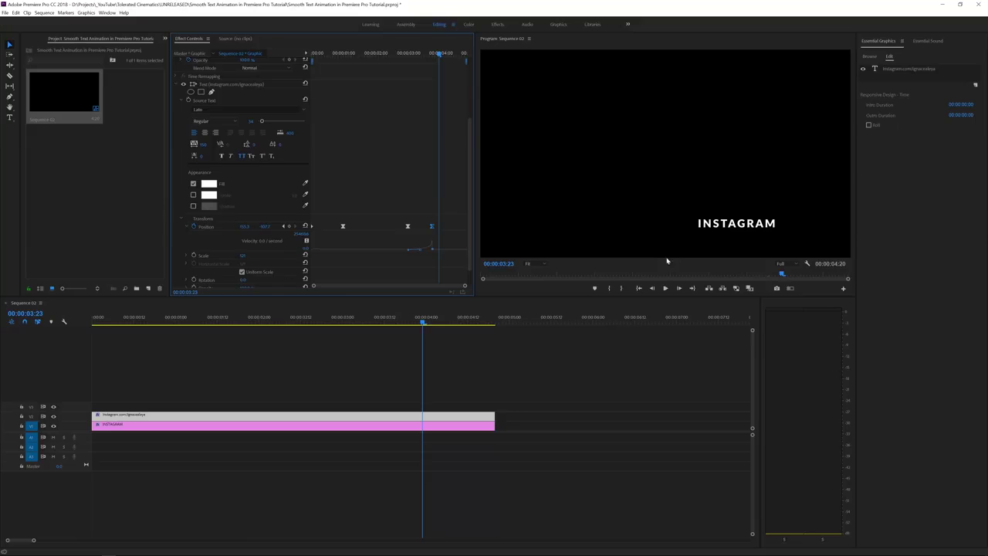
Find the Directional Blur effect under Video Effects, Blur & Sharpen, and apply it to the URL text clip on V2
left_click(29, 42)
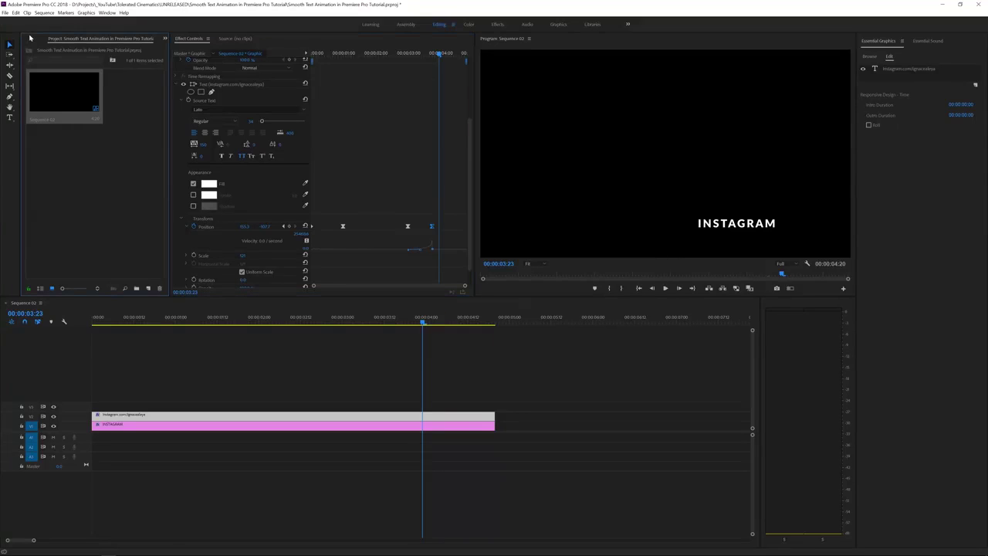
left_click(327, 32)
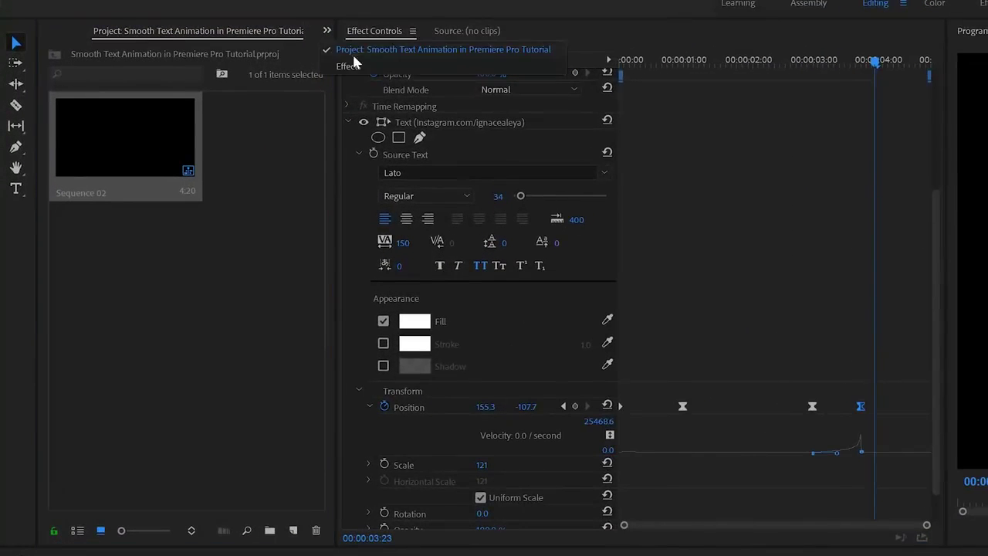
left_click(346, 72)
left_click(108, 49)
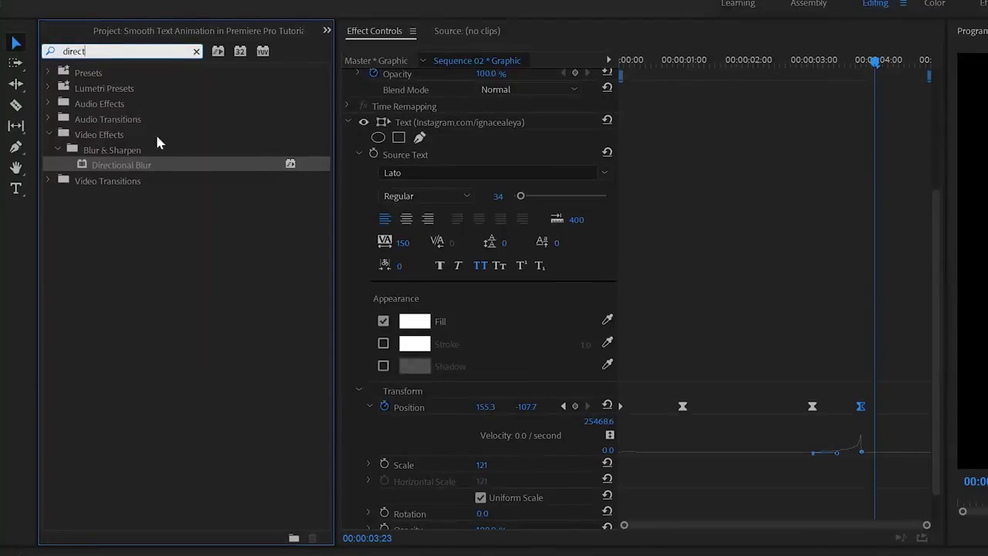
left_click(197, 51)
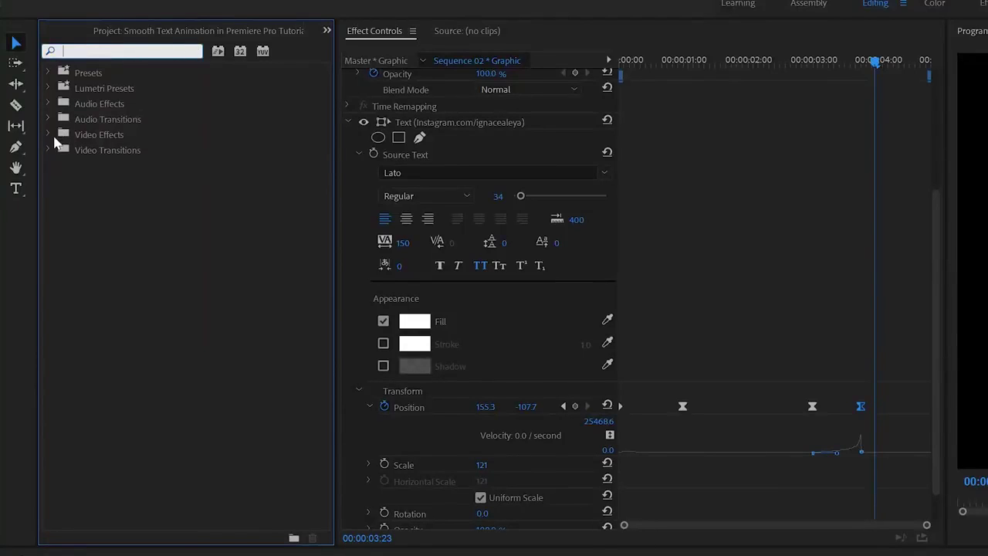
left_click(48, 134)
left_click(57, 165)
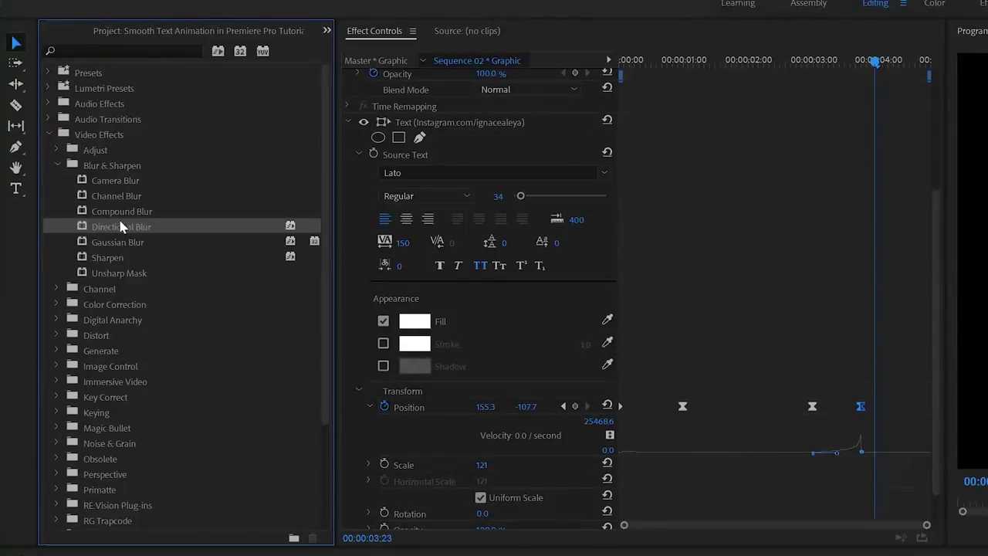
left_click_drag(127, 233, 266, 555)
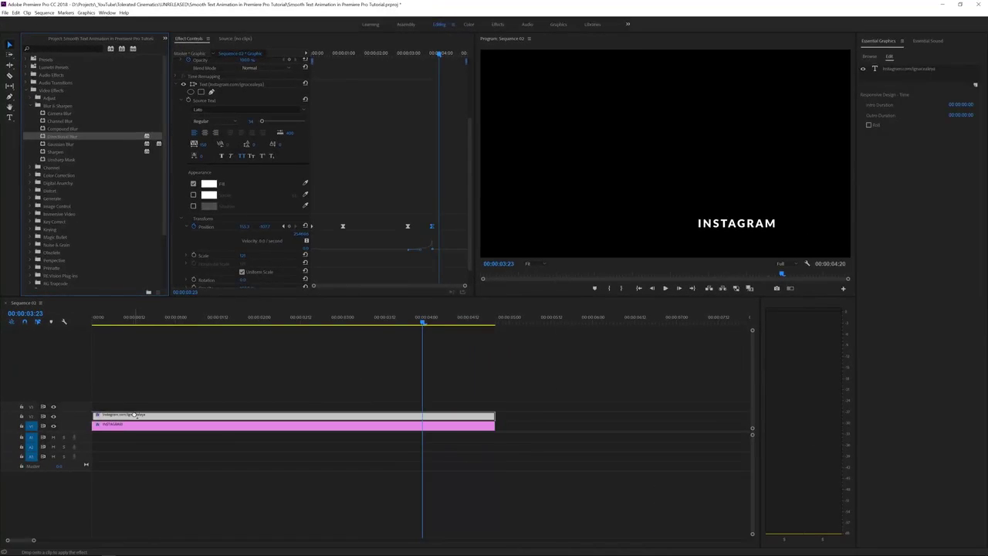
left_click_drag(134, 415, 134, 416)
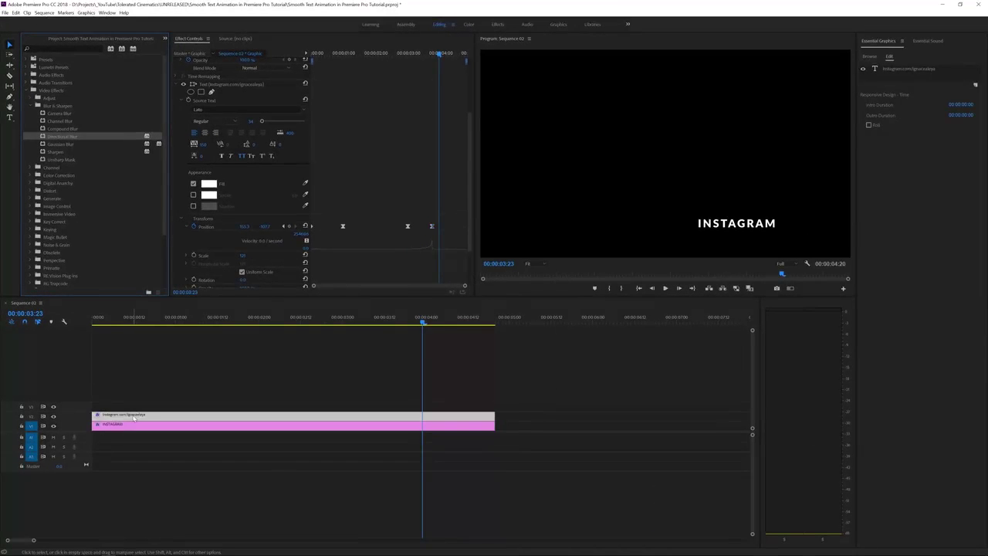
Preview the entrance, park the playhead at 1 second and enable Blur Length keyframing for the URL text's Directional Blur
key("Home")
key("space")
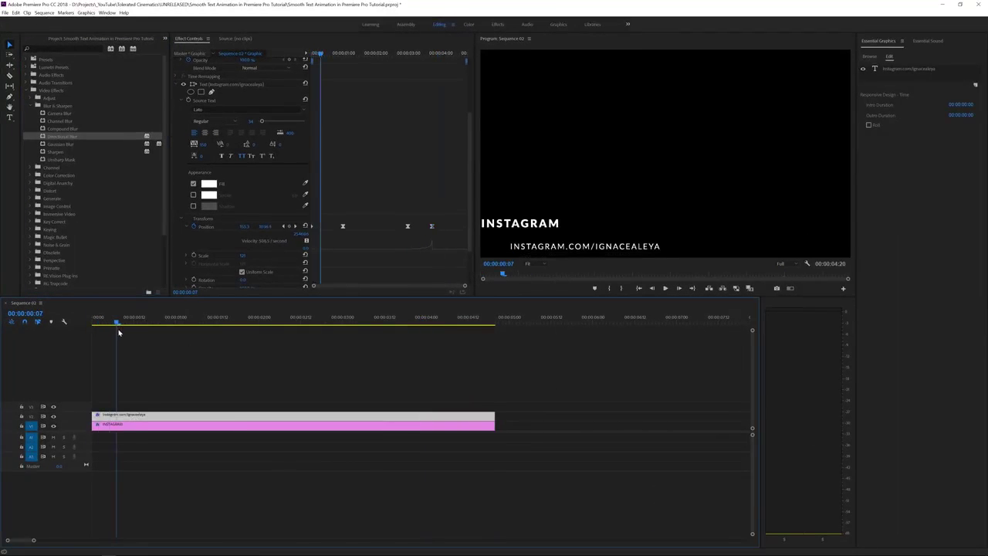
left_click_drag(141, 345, 177, 372)
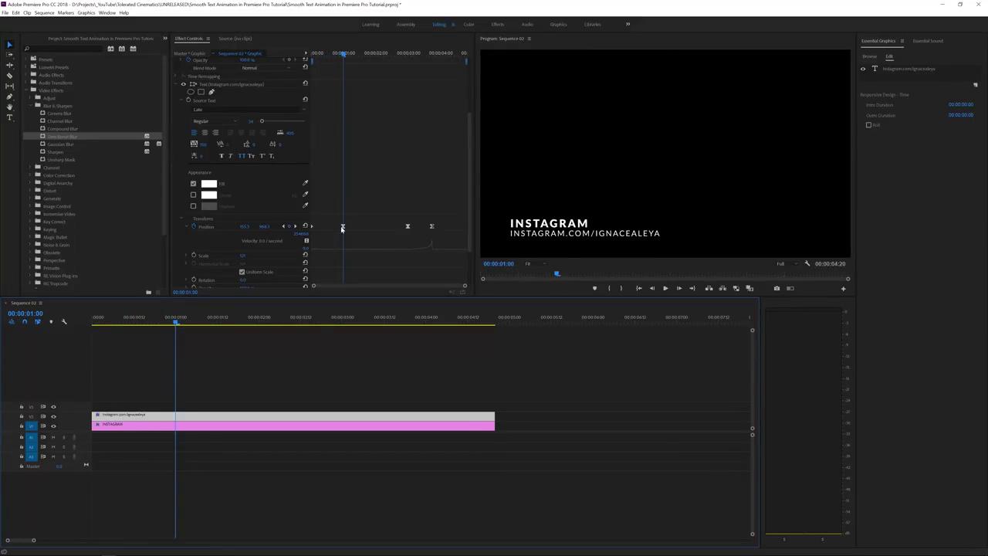
scroll(347, 225, "down", 3)
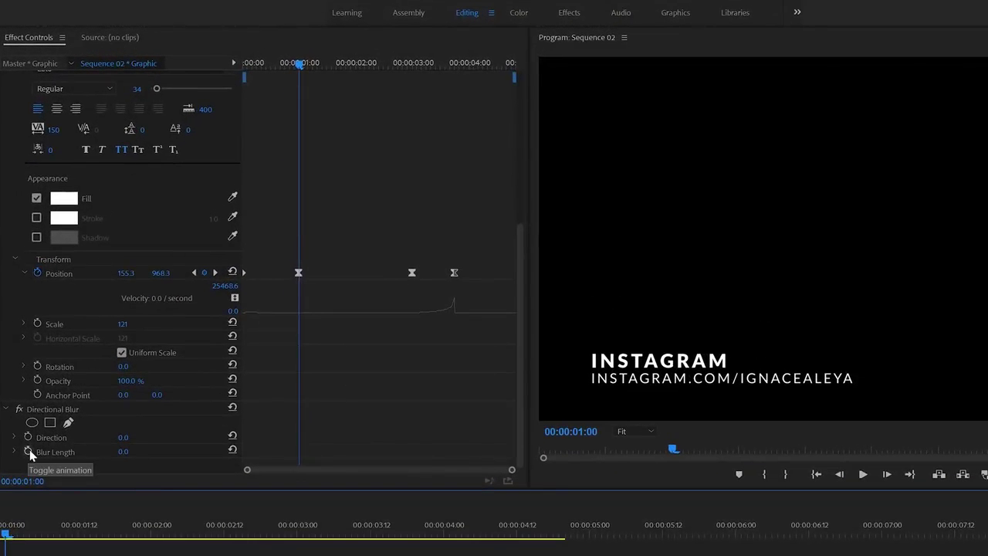
left_click(29, 451)
Try a Directional Blur Direction of 90° on the URL text and restore it to 0°
left_click(121, 437)
type("90")
key("Return")
left_click(121, 438)
key("Return")
Keyframe the URL text's Blur Length at 27 at the clip start and scrub through the entrance blur
left_click_drag(284, 64, 271, 65)
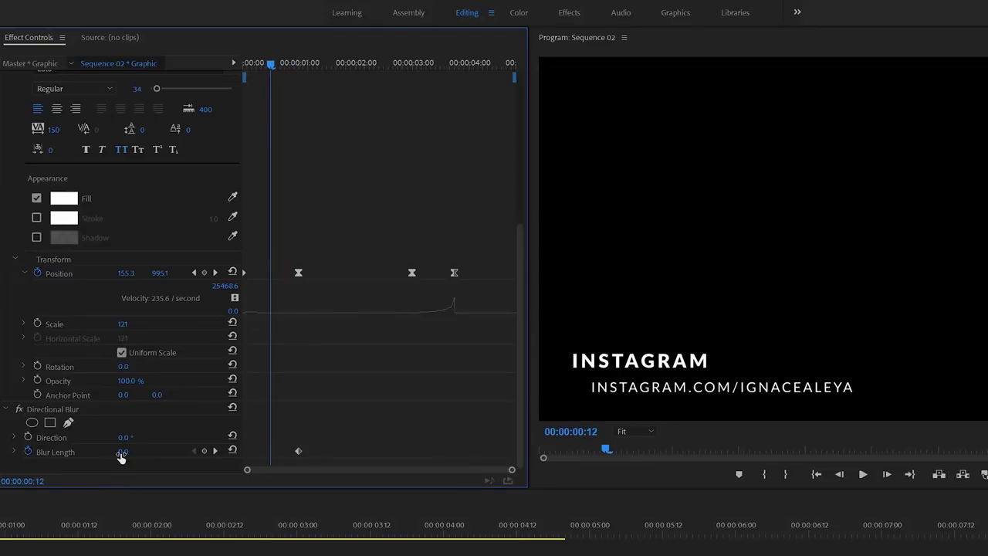
left_click_drag(121, 455, 142, 455)
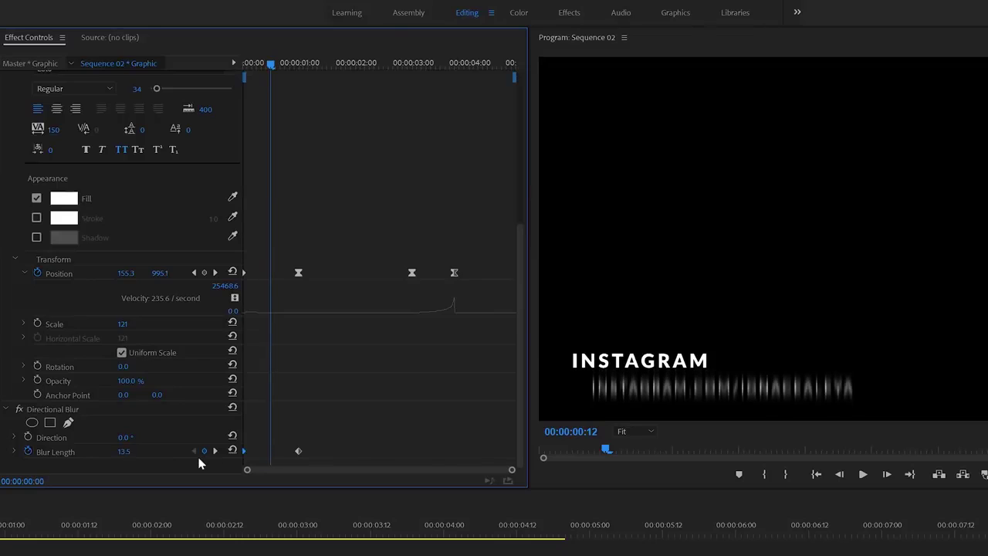
left_click_drag(261, 62, 291, 116)
Apply easing to the URL text's Blur Length keyframe at 1 second
left_click(298, 451)
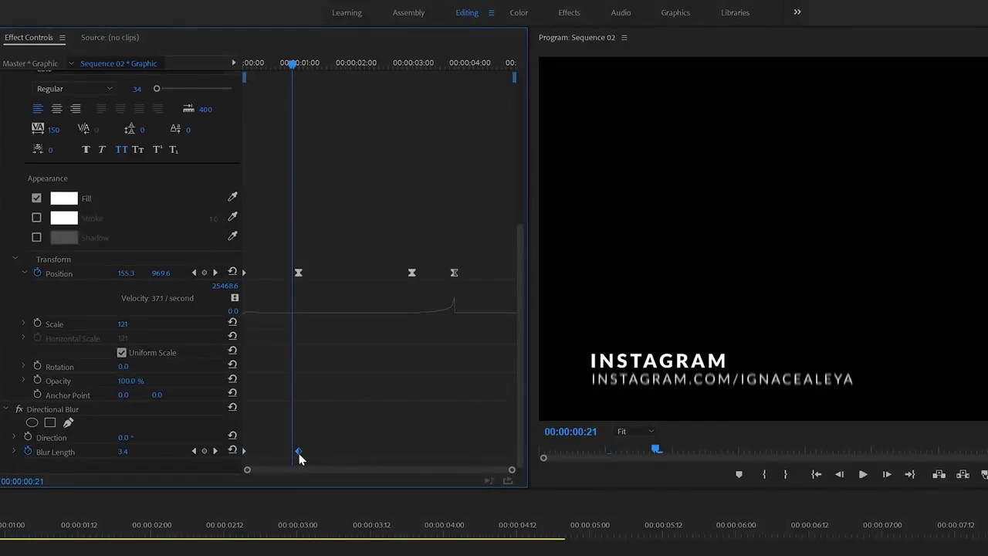
right_click(300, 458)
left_click(347, 555)
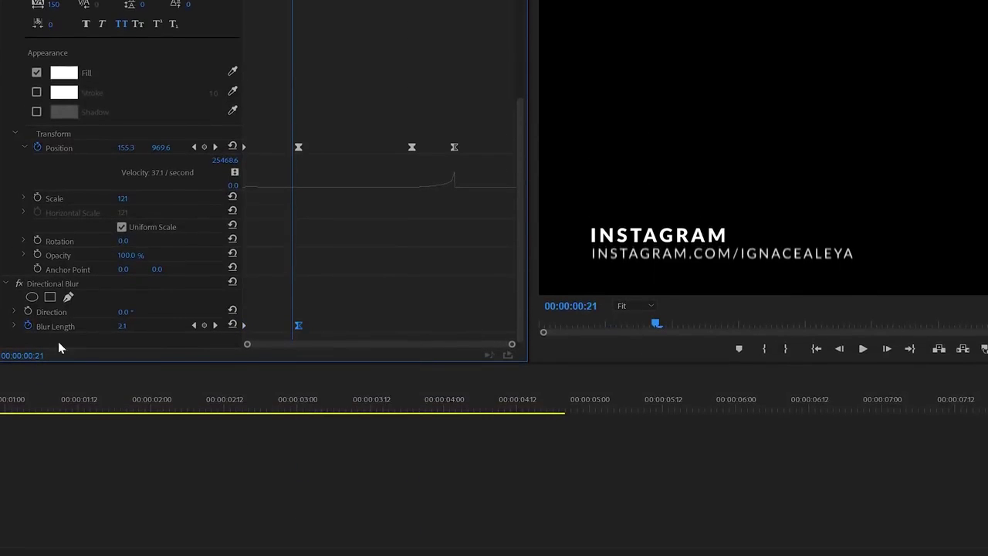
Show the Blur Length graph, lengthen the incoming handle of the 1-second keyframe and preview the entrance
left_click(14, 326)
scroll(59, 335, "down", 2)
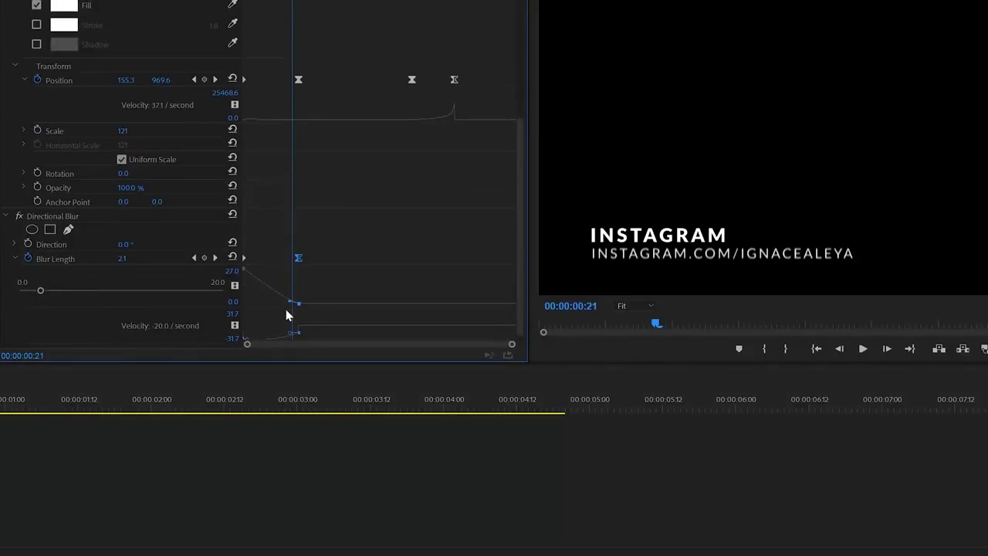
left_click_drag(292, 302, 278, 301)
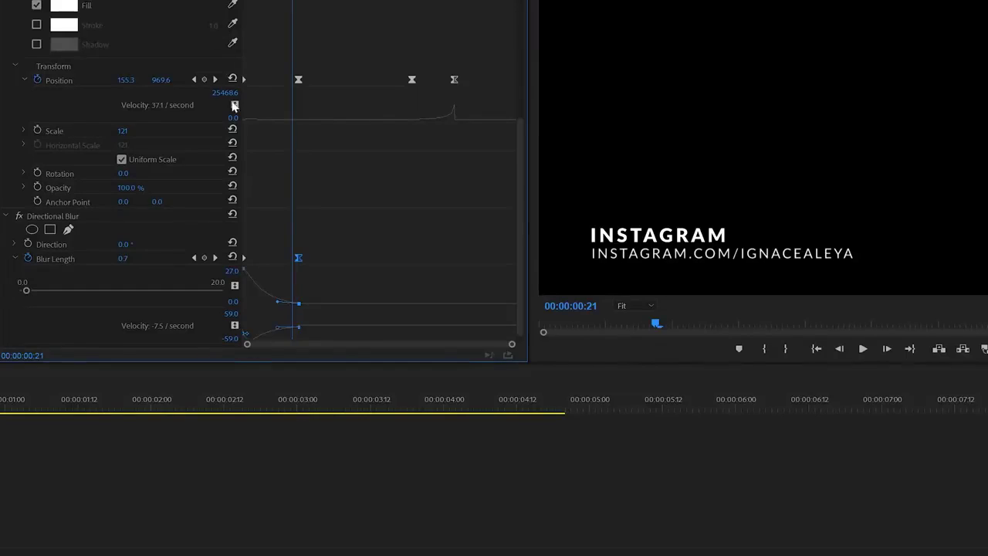
key("Home")
key("space")
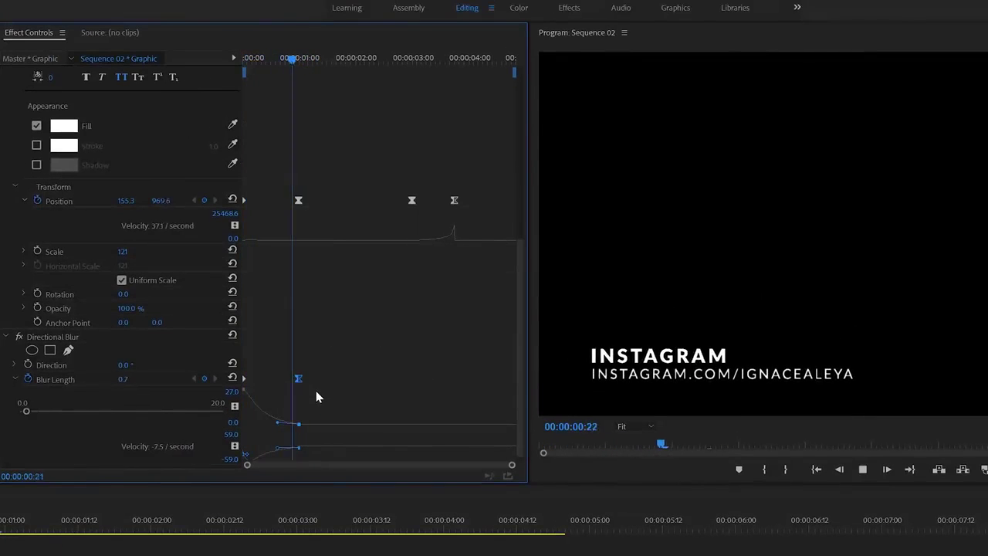
key("space")
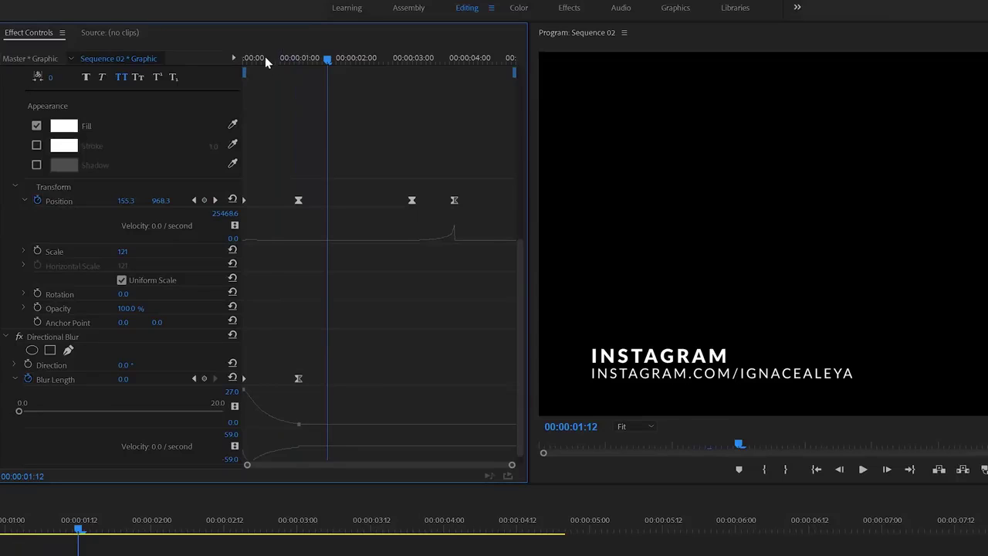
Set the URL text's starting Blur Length to 20 and play the animation to check it
key("Home")
left_click(124, 379)
type("20")
key("Return")
key("space")
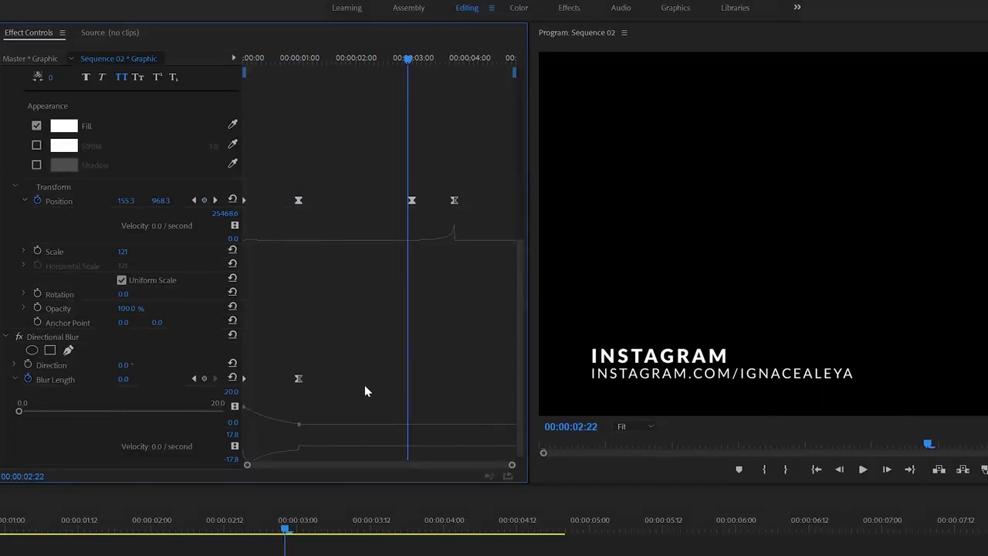
key("space")
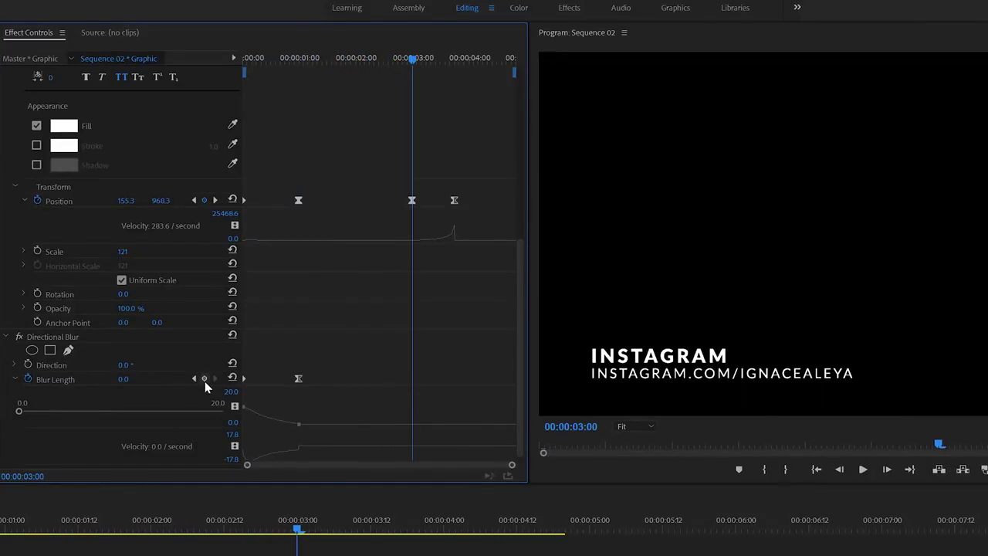
Add a Blur Length keyframe of 0 at 3 seconds and one of 10 at the URL text's last Position keyframe
left_click(204, 379)
left_click_drag(457, 62, 457, 63)
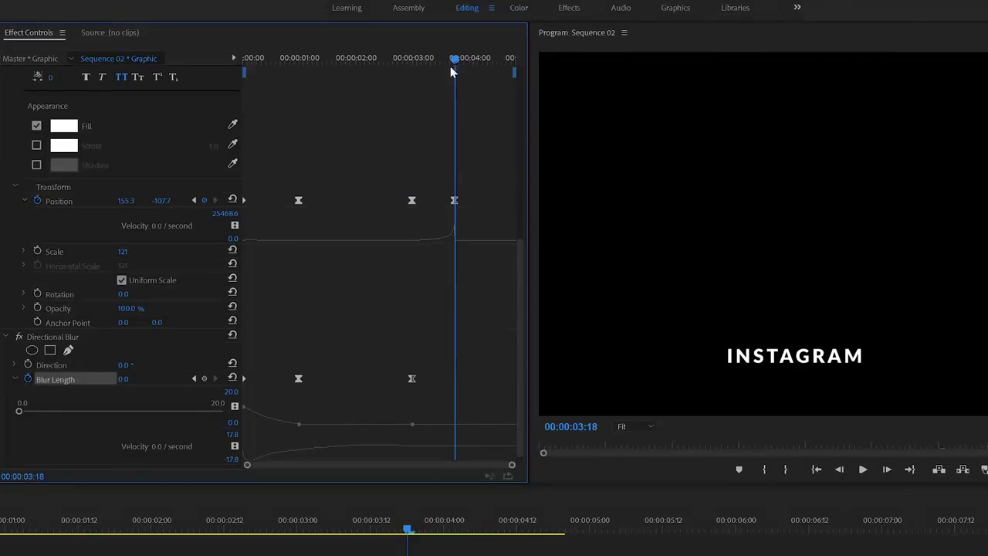
left_click(123, 379)
type("10")
key("Return")
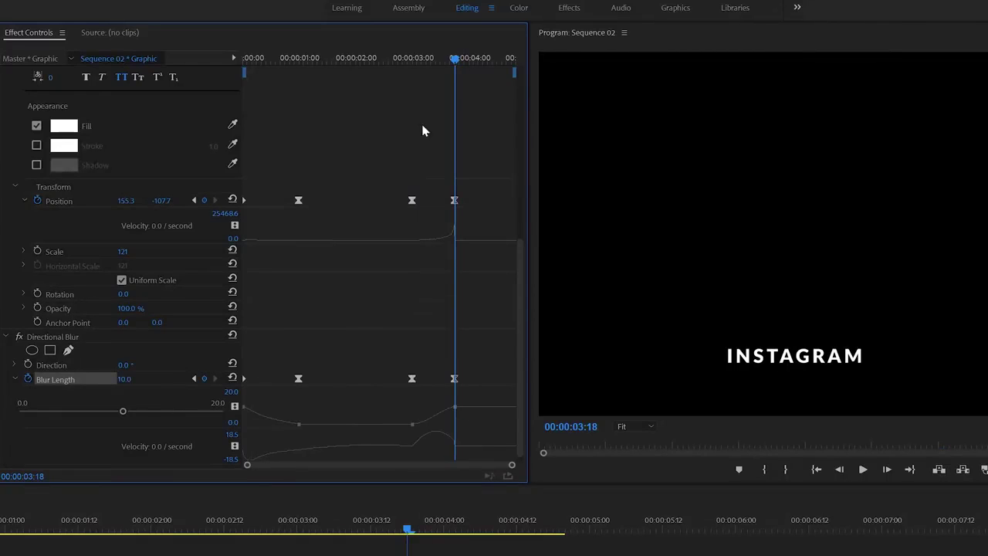
Lengthen the outgoing handle of the URL text's 3-second Blur Length keyframe and preview the exit
left_click(422, 68)
left_click(414, 424)
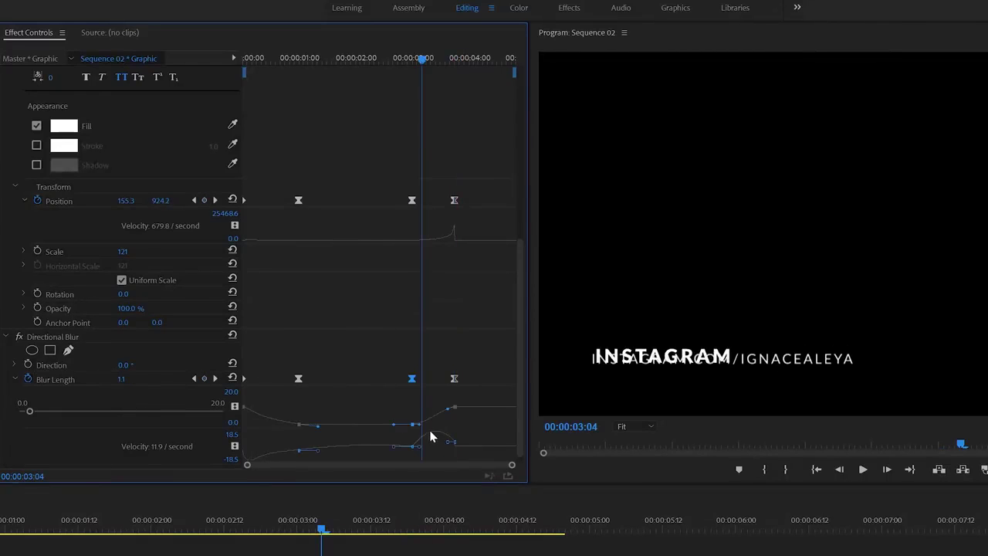
left_click_drag(422, 426, 433, 428)
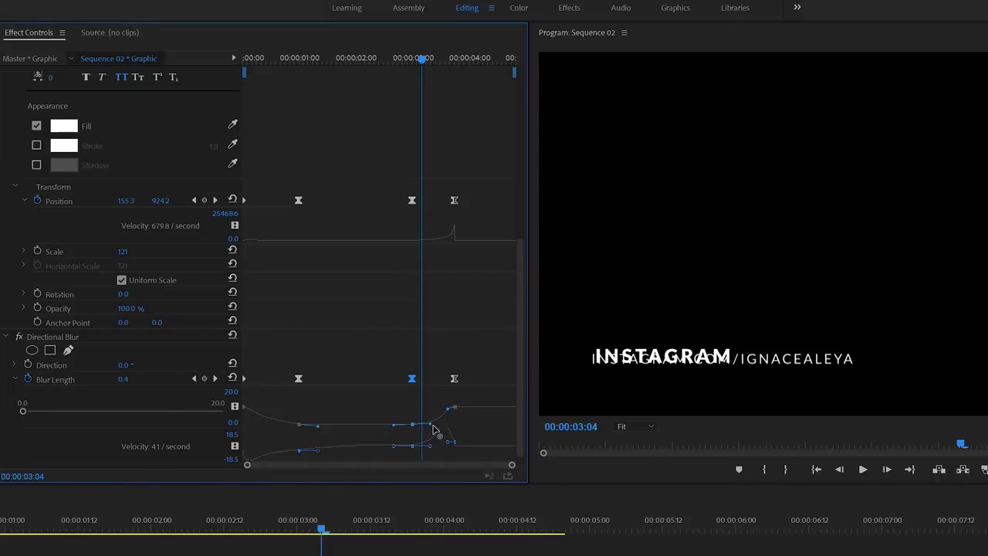
left_click(400, 59)
key("space")
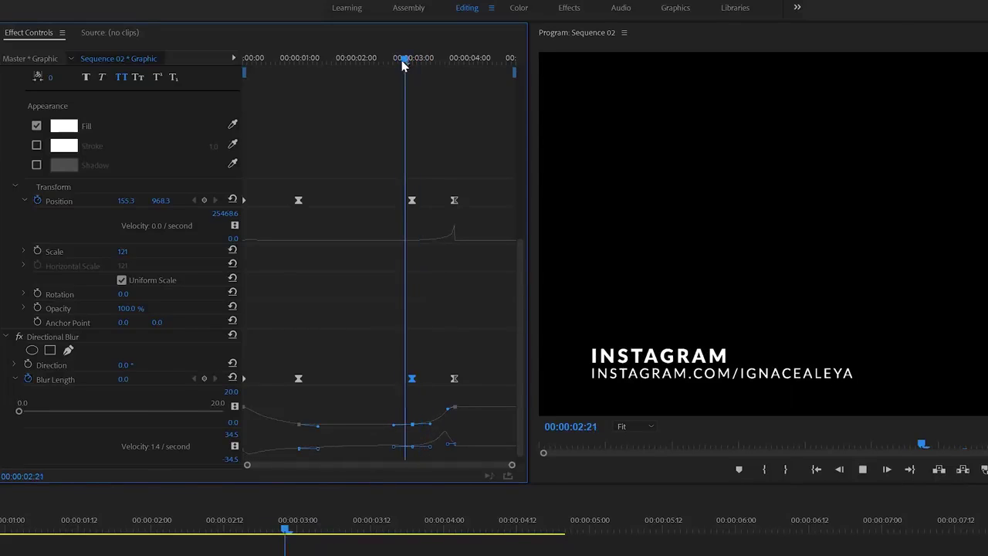
Set the Blur Length at the end of the URL text's exit to 25 and replay the exit
left_click(454, 59)
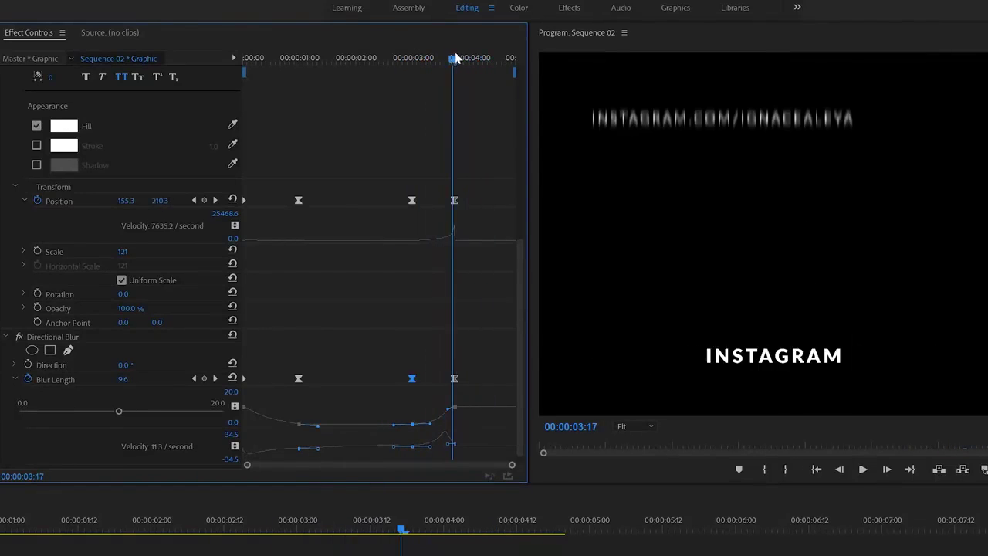
left_click(126, 378)
type("25")
key("Return")
left_click(408, 59)
key("space")
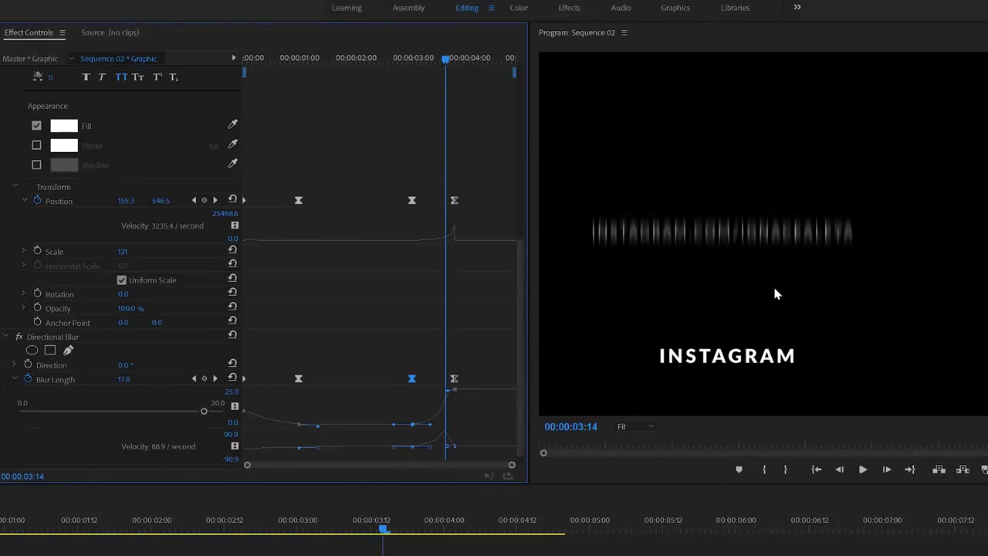
left_click_drag(399, 60, 353, 62)
key("space")
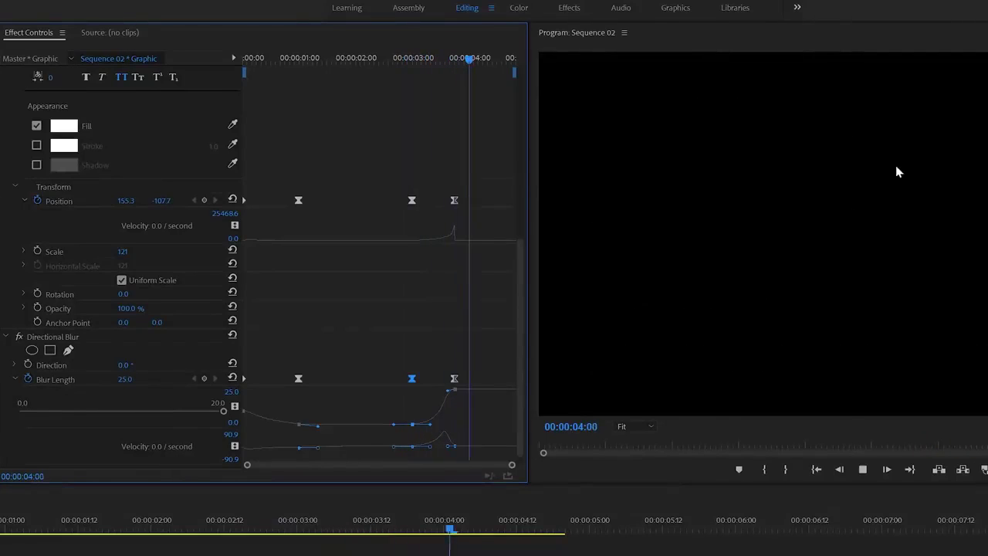
left_click(377, 59)
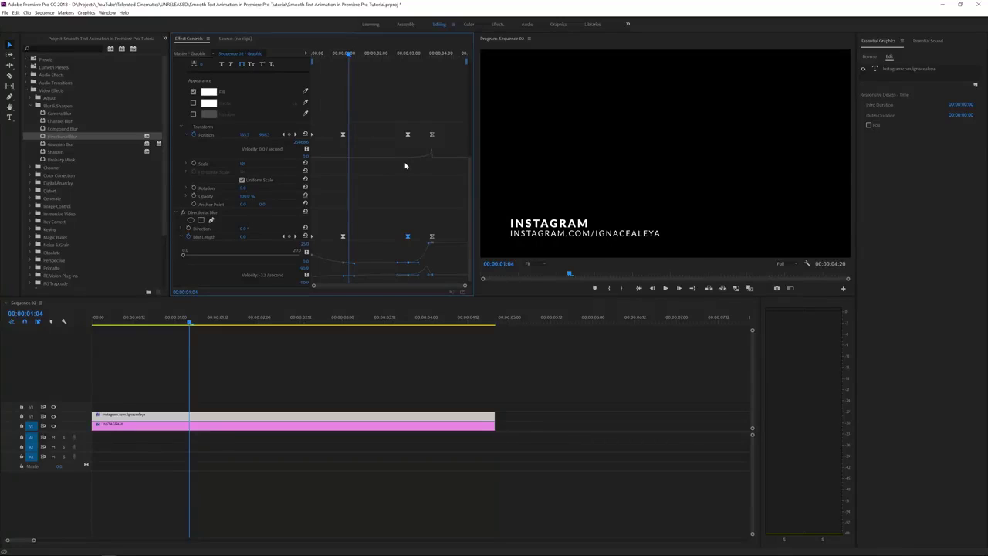
Select the INSTAGRAM text clip on V1 and apply the Directional Blur effect to it
left_click(165, 415)
scroll(329, 207, "down", 5)
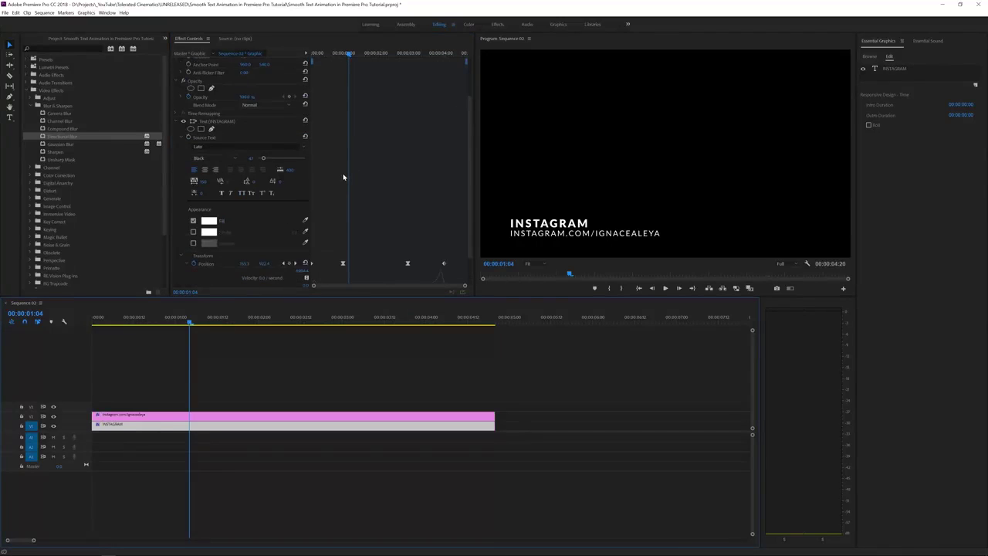
left_click_drag(63, 137, 144, 426)
Add Blur Length keyframes of 0 at 1 second and 3 seconds on the INSTAGRAM text, matching its Position keyframes
left_click(343, 54)
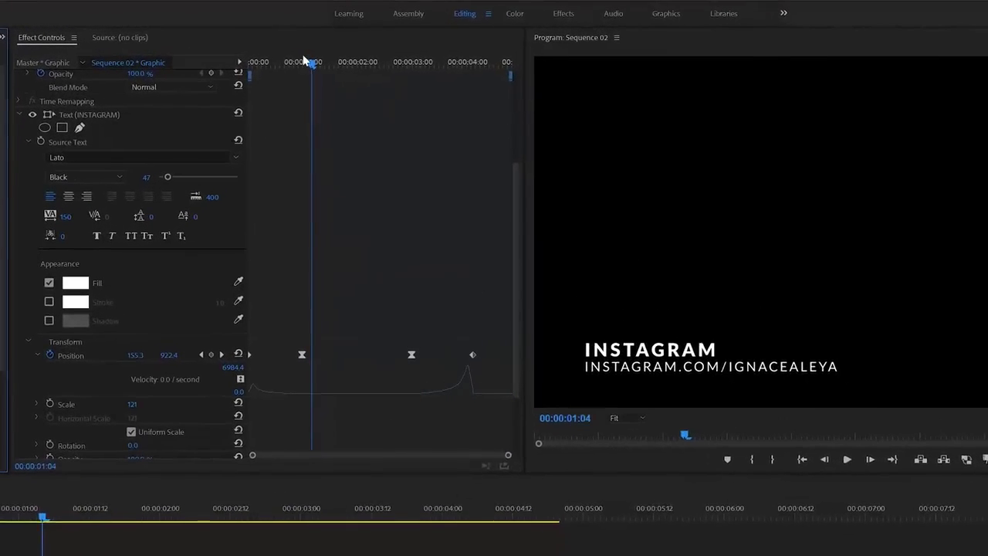
left_click_drag(300, 65, 298, 66)
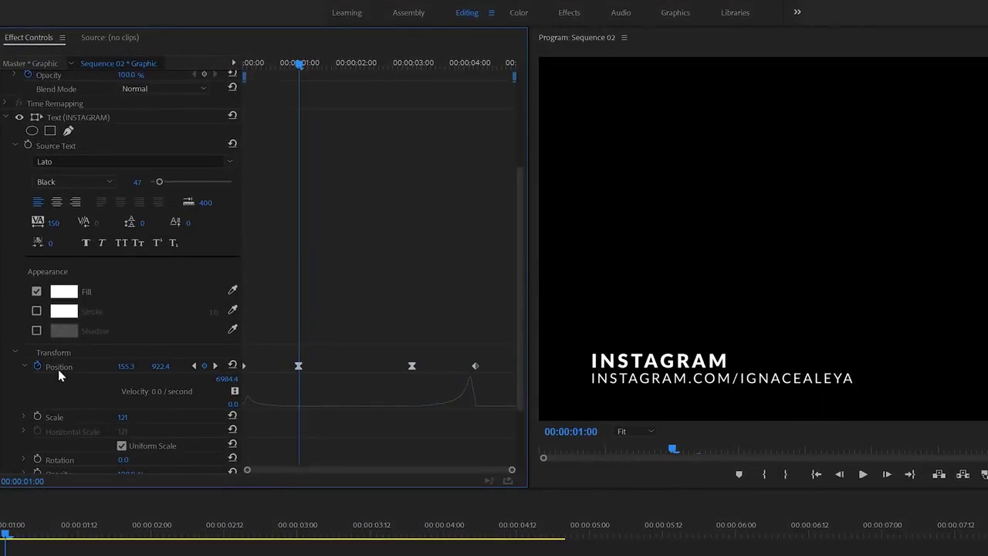
scroll(311, 345, "down", 3)
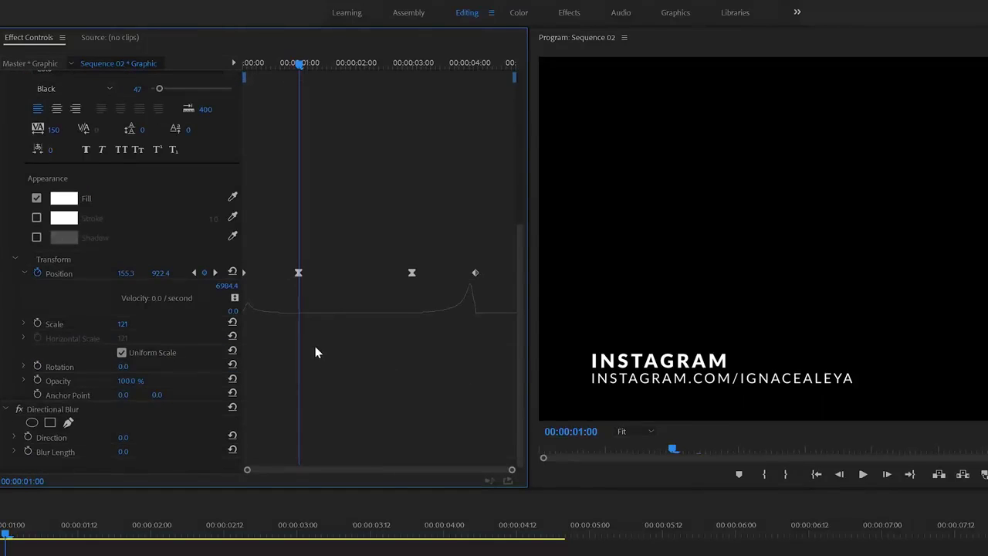
left_click(27, 451)
left_click(415, 60)
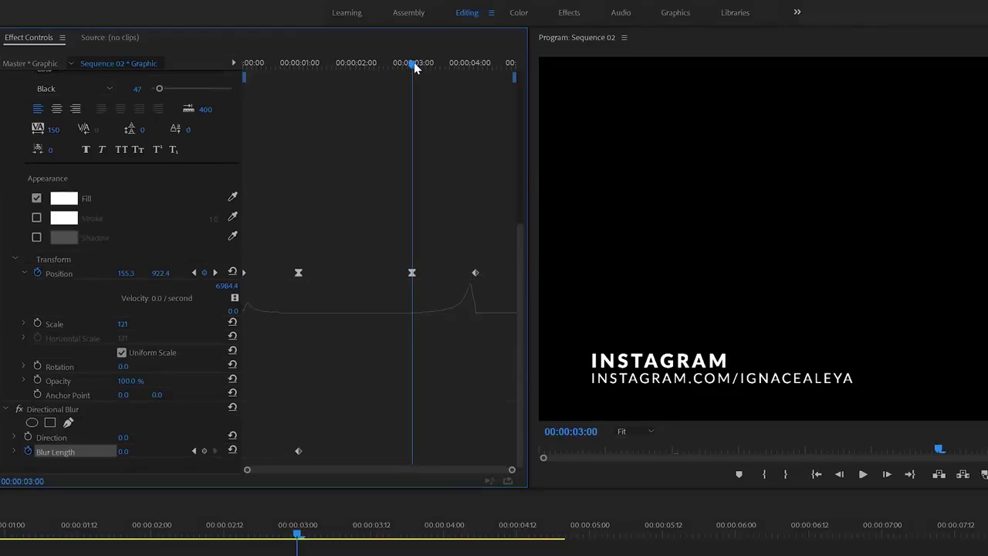
left_click(205, 452)
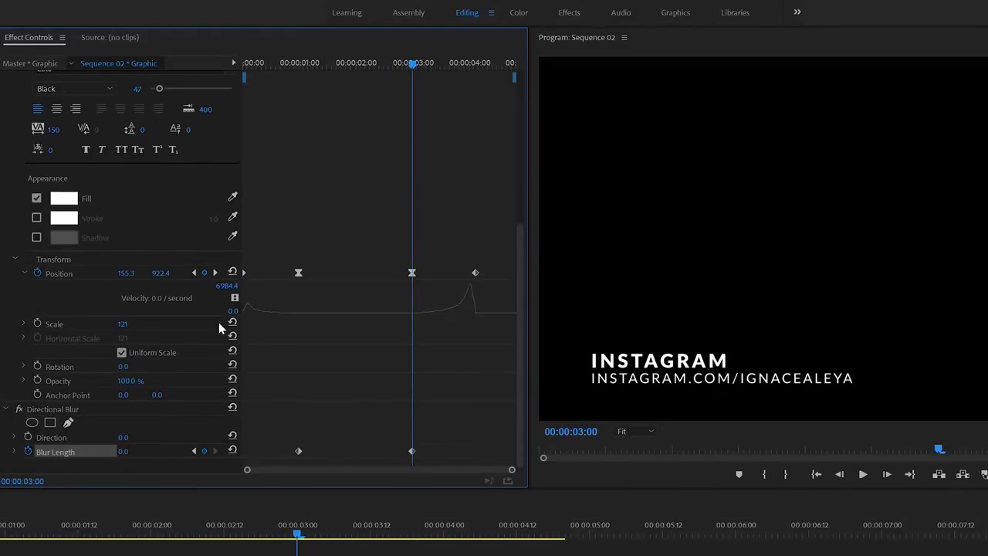
Set the Directional Blur Direction of the INSTAGRAM text to 90°
left_click(120, 438)
type("90")
key("Return")
Keyframe the INSTAGRAM text's Blur Length at 25 at the clip start and at its last Position keyframe
key("Home")
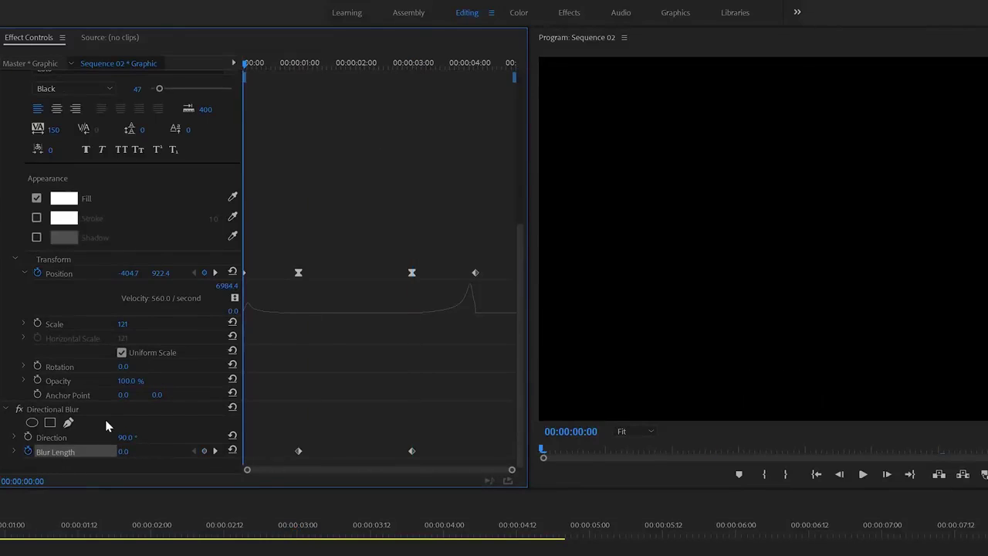
left_click(123, 452)
key("Return")
left_click(476, 65)
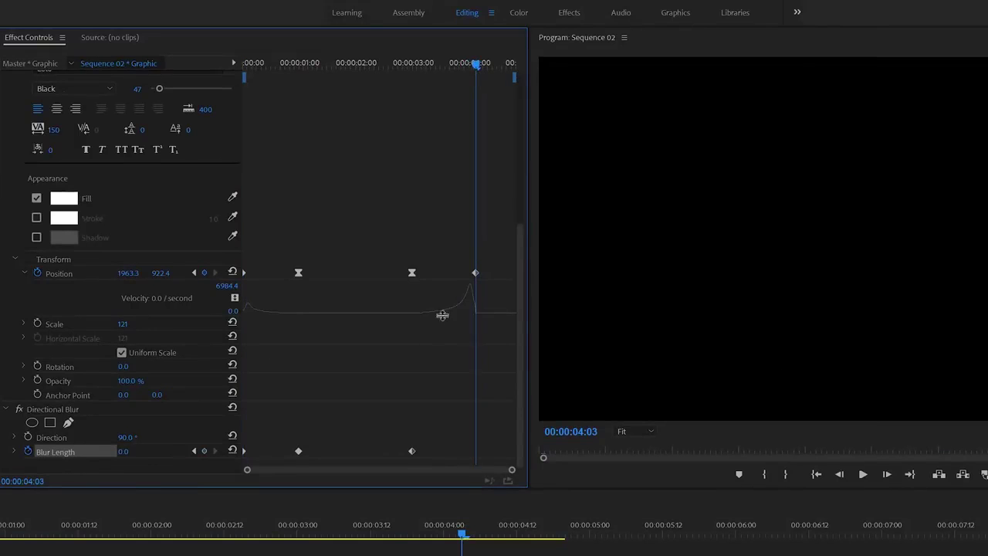
left_click(123, 451)
type("25")
key("Return")
Apply easing to the INSTAGRAM text's two middle Blur Length keyframes and show their value and velocity graphs
left_click_drag(428, 429, 276, 471)
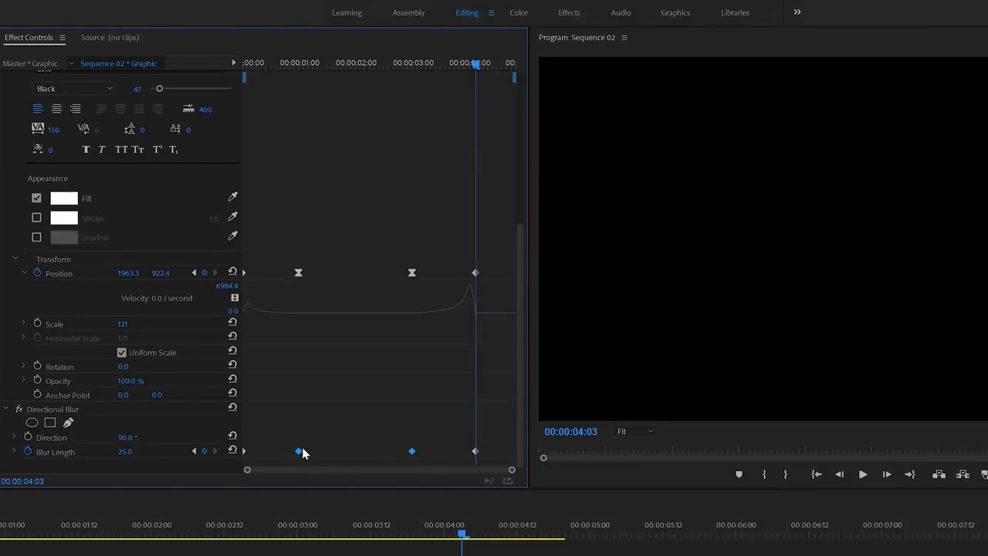
right_click(300, 456)
left_click(316, 553)
left_click(14, 453)
scroll(9, 459, "down", 2)
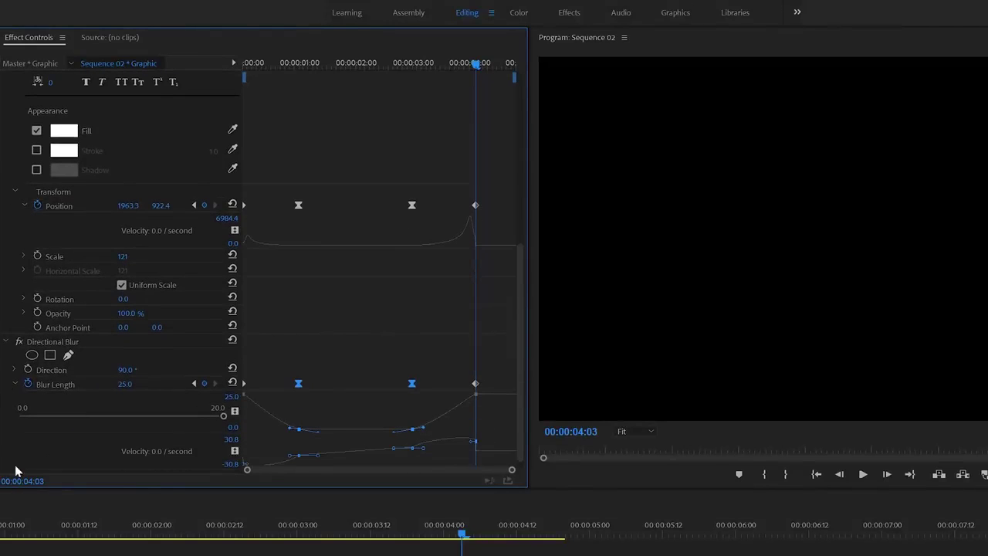
Flatten and lengthen the velocity handles of the INSTAGRAM text's Blur Length keyframes at 1 and 3 seconds
left_click(314, 453)
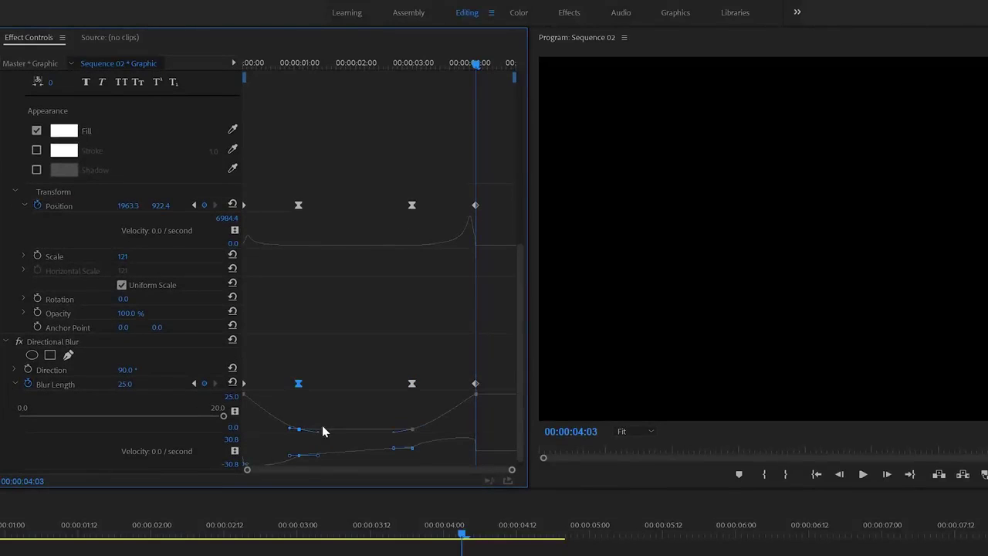
left_click(291, 462)
left_click_drag(316, 452, 338, 443)
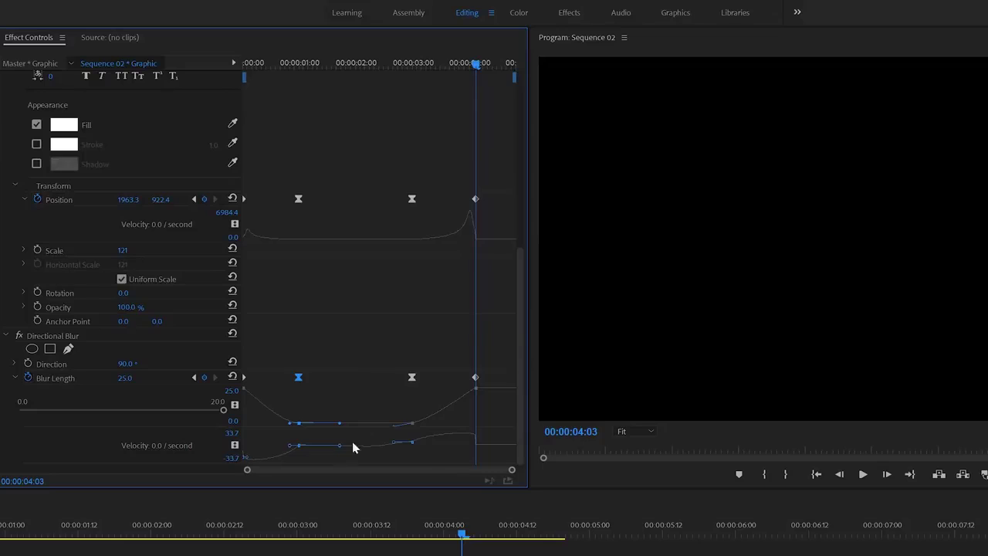
left_click_drag(389, 409, 450, 484)
left_click_drag(393, 441, 452, 447)
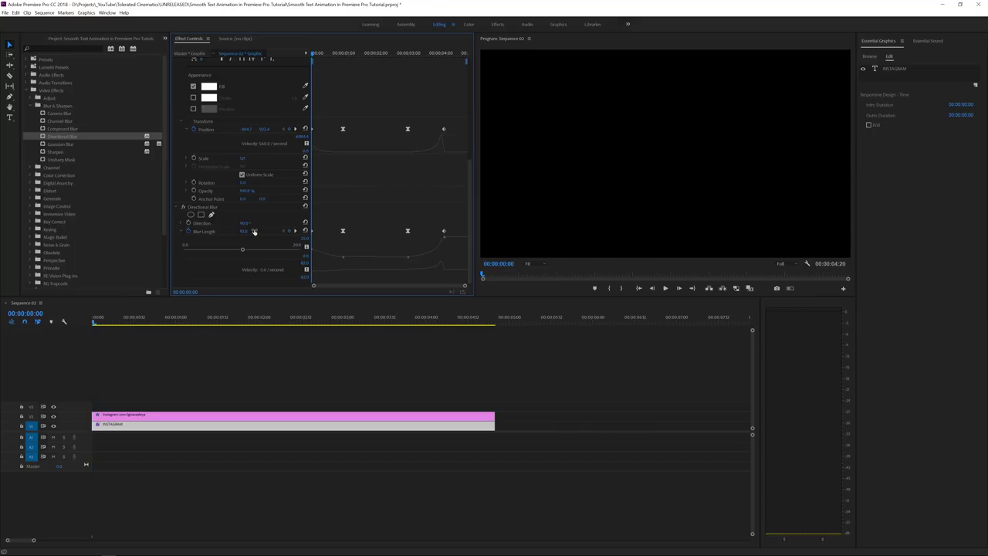
Play the sequence from the start to review both text lines' blurred slide-in and slide-out
key("space")
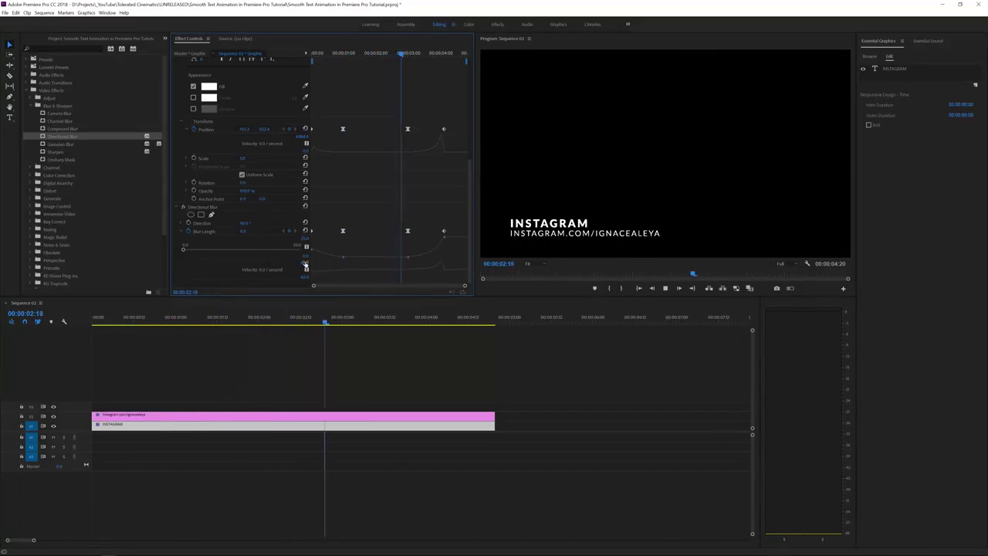
key("Home")
key("space")
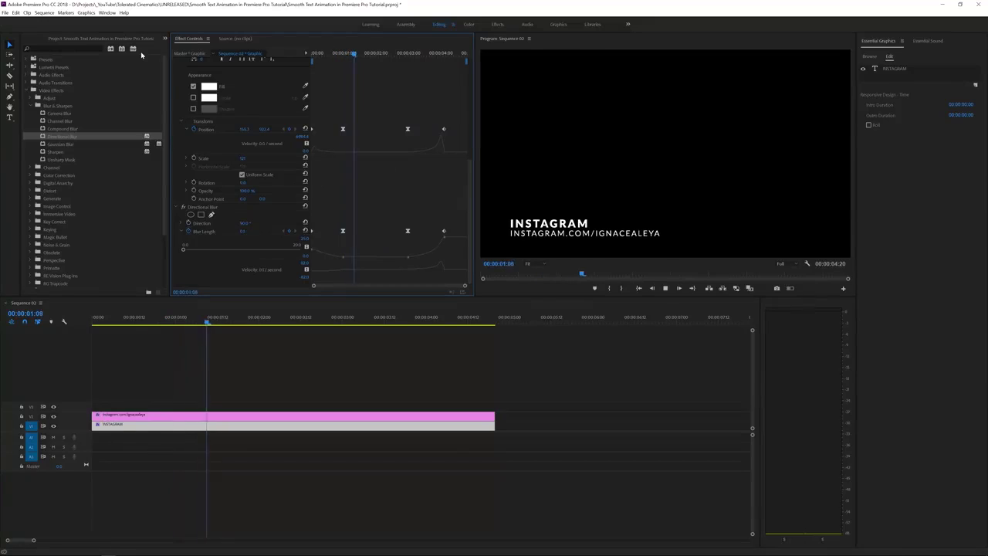
key("space")
scroll(417, 134, "up", 2)
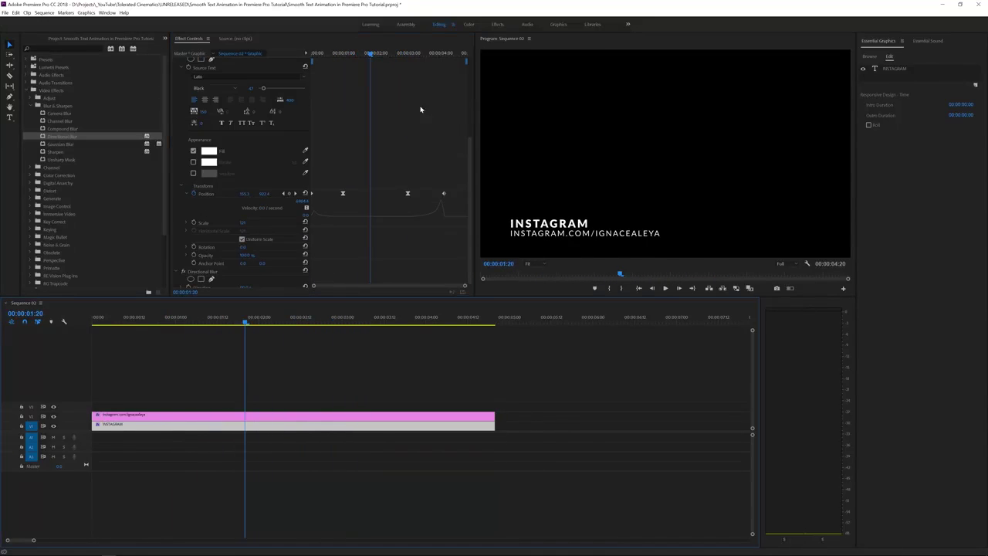
Trim the INSTAGRAM clip's end to its last Position keyframe at 4:03 and set intro and outro durations covering the slide-in and slide-out keyframes
left_click_drag(419, 55, 445, 70)
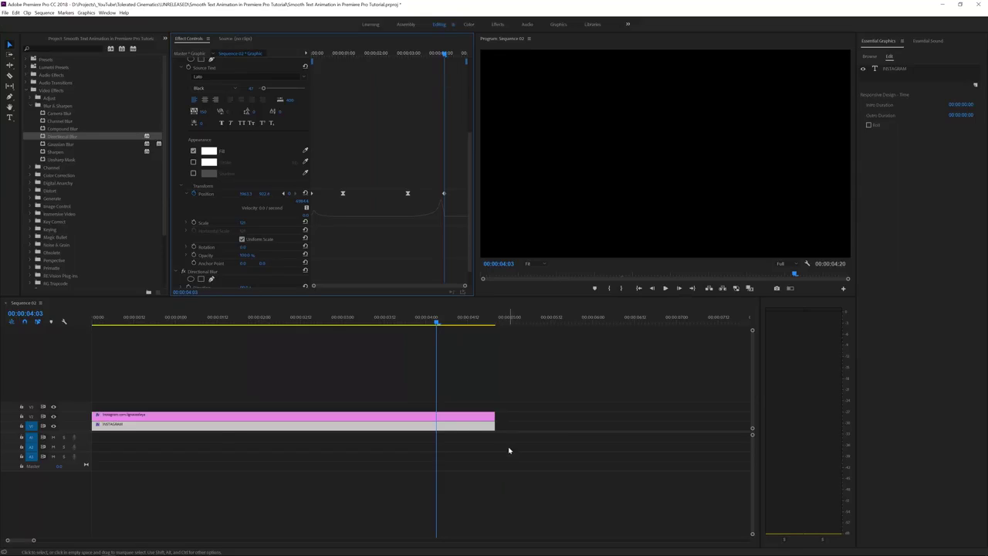
left_click_drag(493, 425, 420, 427)
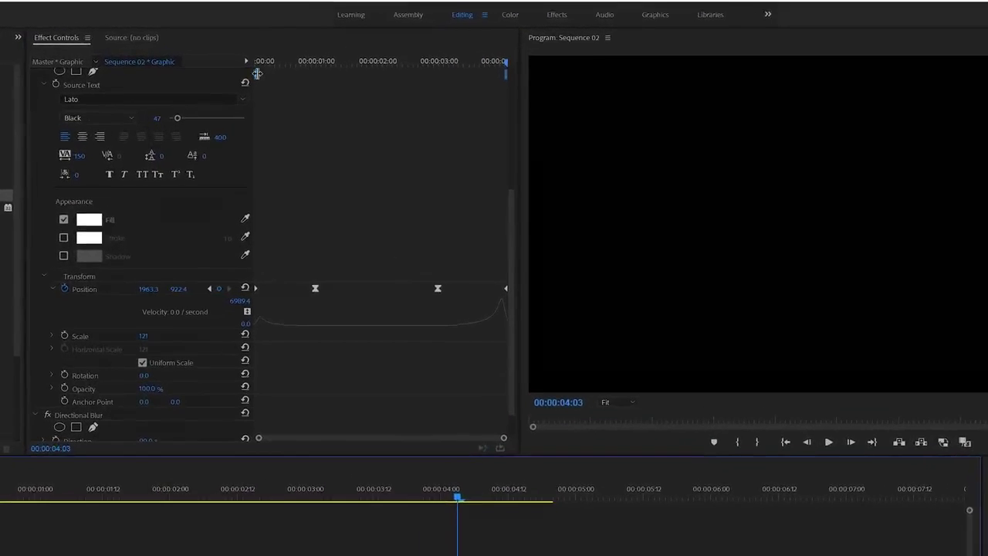
left_click_drag(246, 77, 325, 77)
left_click_drag(511, 75, 433, 78)
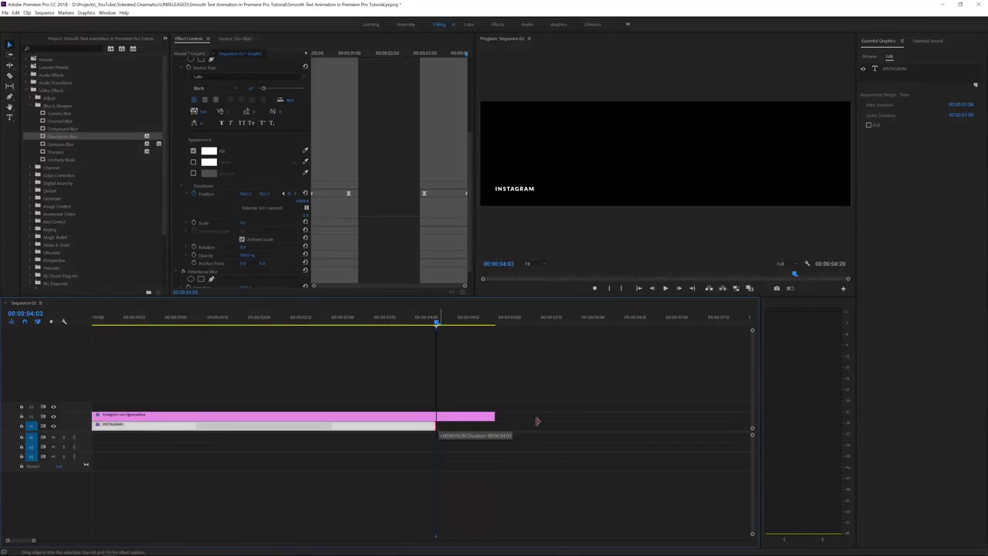
Extend the INSTAGRAM clip's end to 5:07, inspect its Position keyframes and play the sequence
left_click_drag(526, 421, 536, 422)
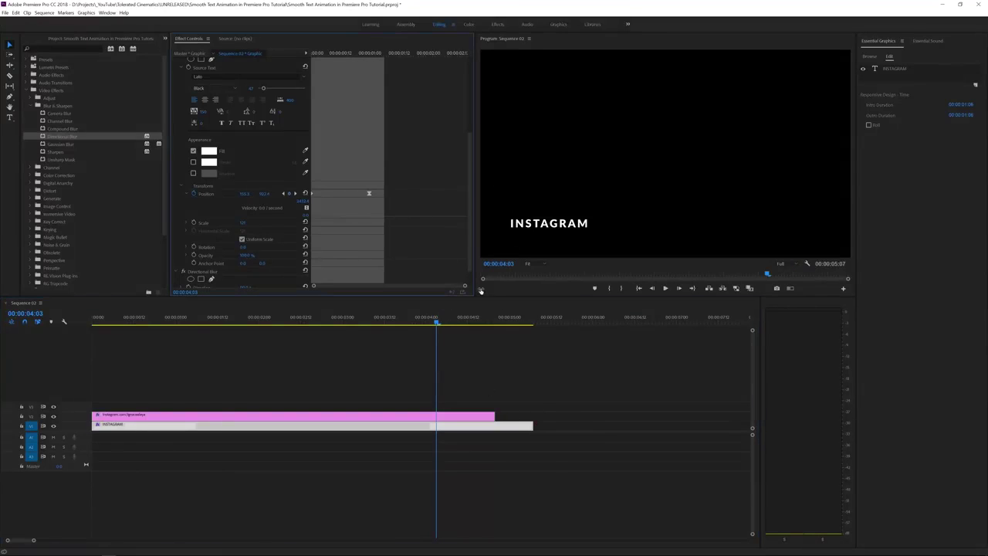
left_click(495, 436)
left_click(495, 426)
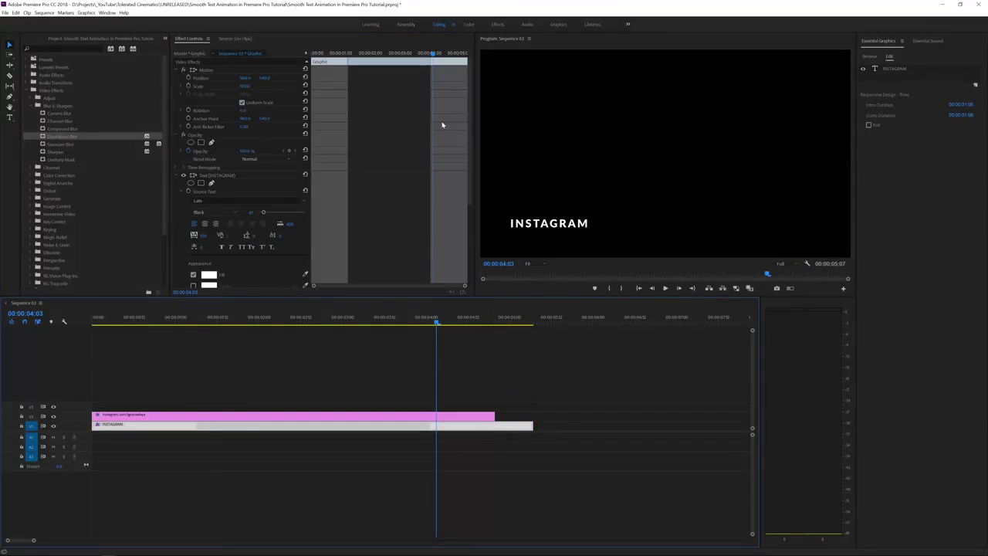
scroll(404, 213, "down", 5)
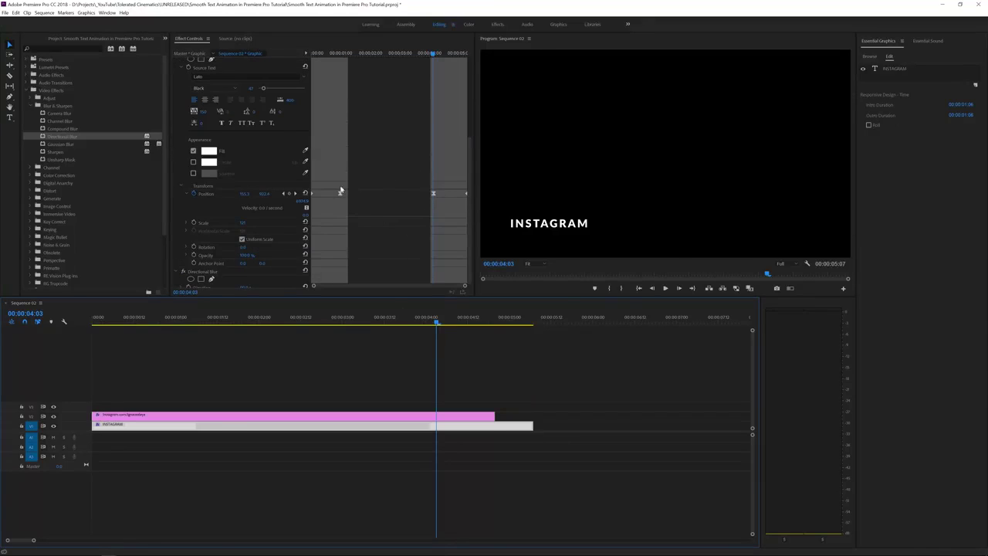
left_click_drag(362, 316, 115, 375)
key("space")
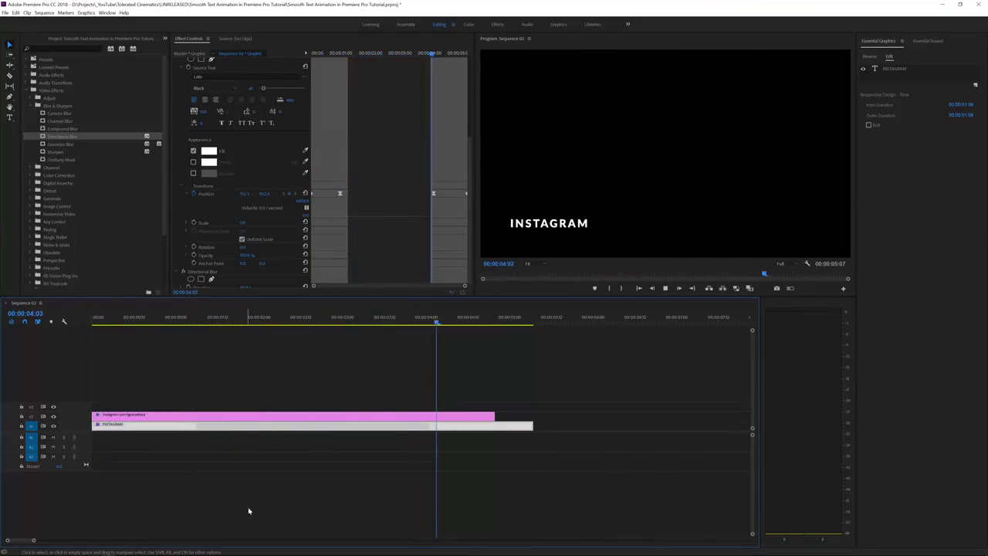
key("space")
Shorten the INSTAGRAM clip to just under three seconds and replay the sequence from near its start
left_click_drag(498, 426, 327, 426)
key("space")
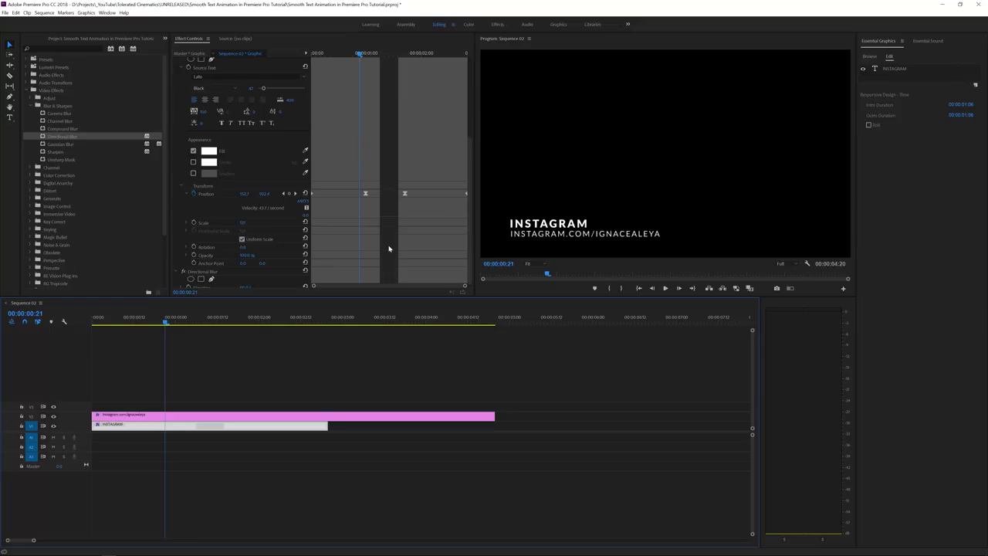
left_click(315, 407)
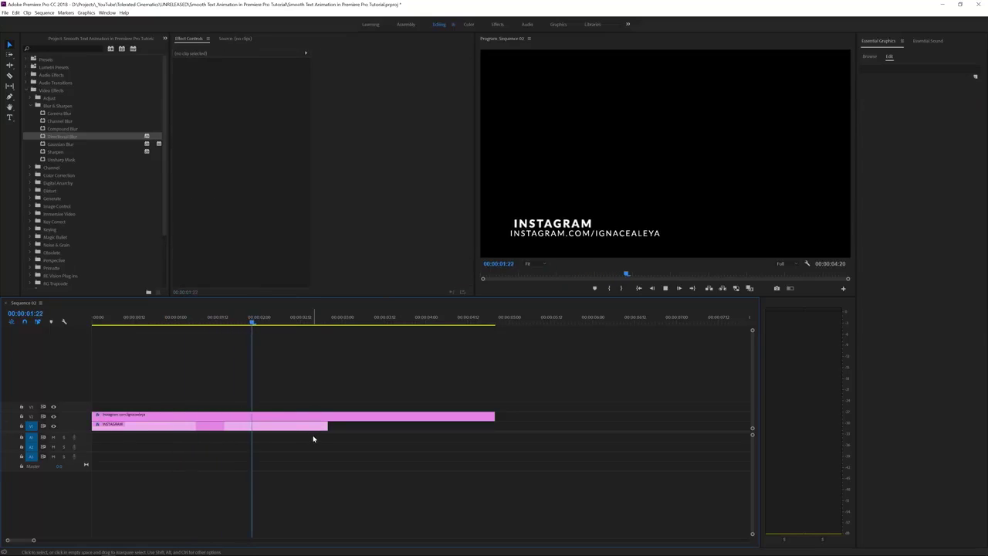
left_click(280, 321)
left_click(99, 321)
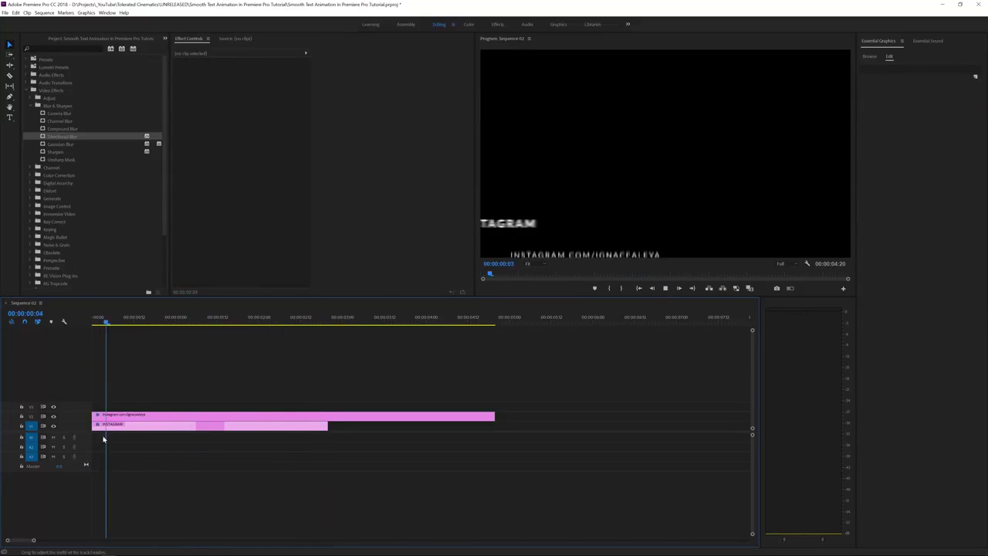